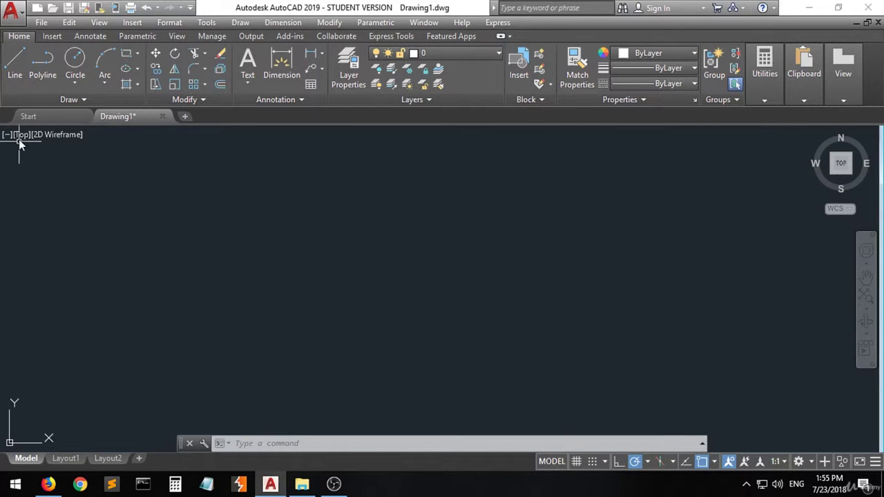
# - Draw a single line rising diagonally to the right in the empty drawing and end the Line command
pyautogui.click(15, 70)
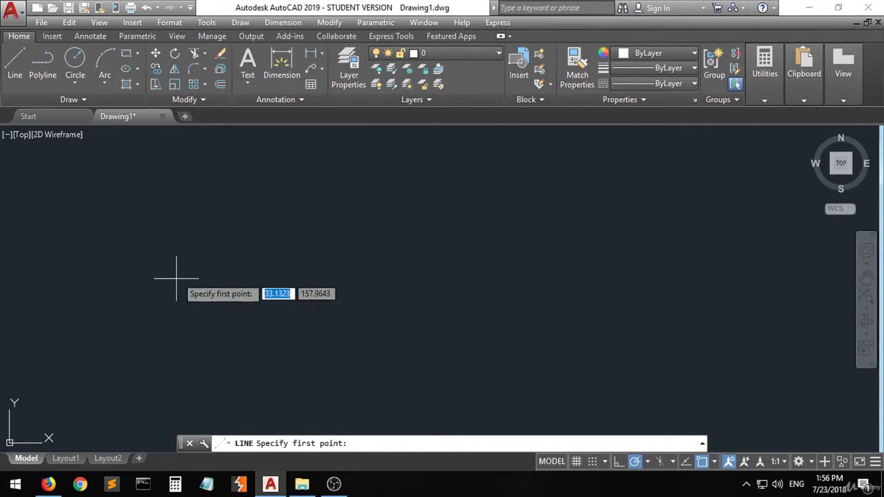
pyautogui.click(160, 310)
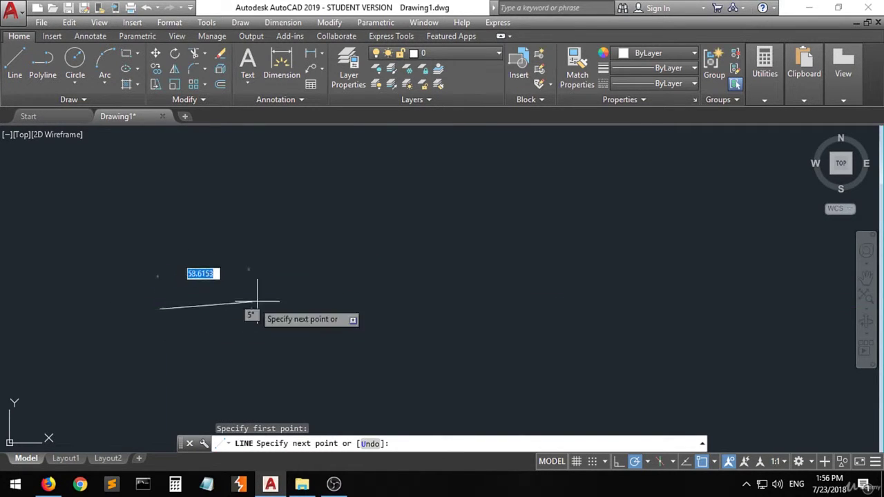
pyautogui.click(319, 225)
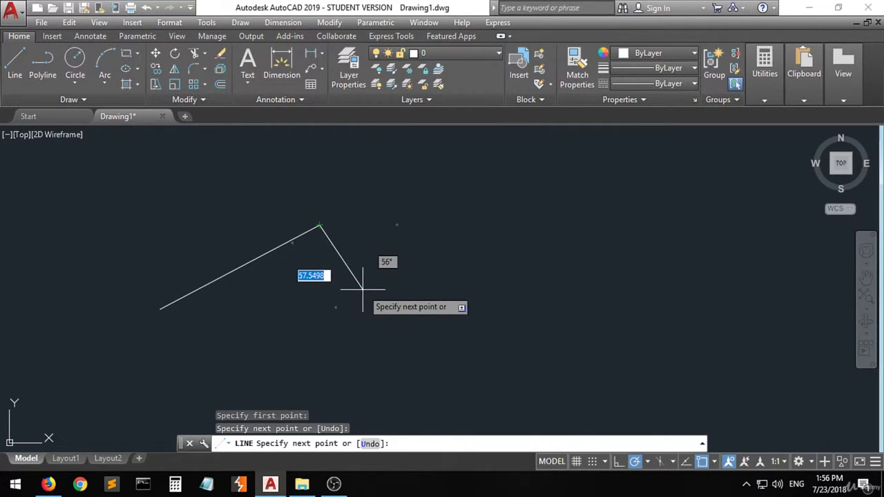
pyautogui.press('Return')
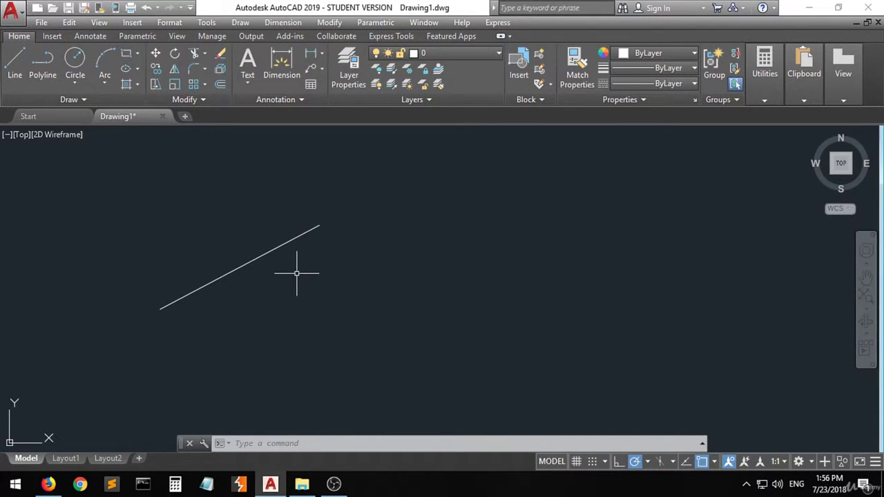
# - Draw a freehand zigzag of six connected line segments starting from the upper endpoint of the diagonal line
pyautogui.click(14, 63)
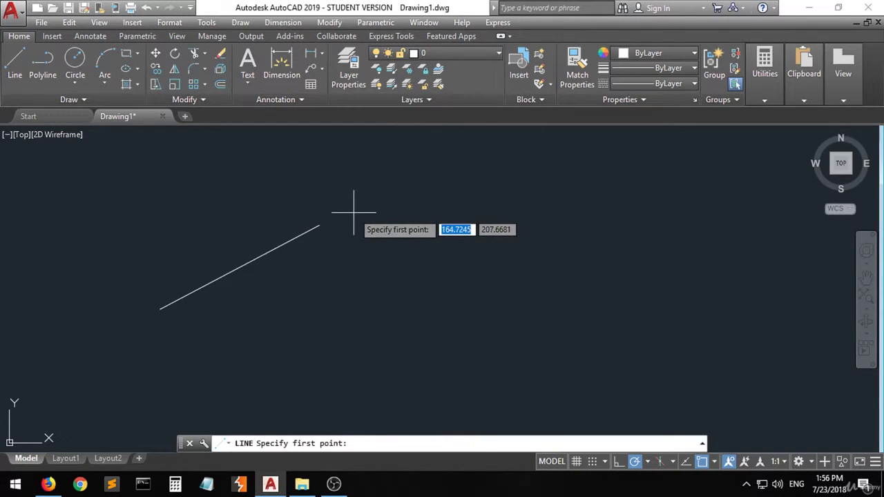
pyautogui.click(319, 225)
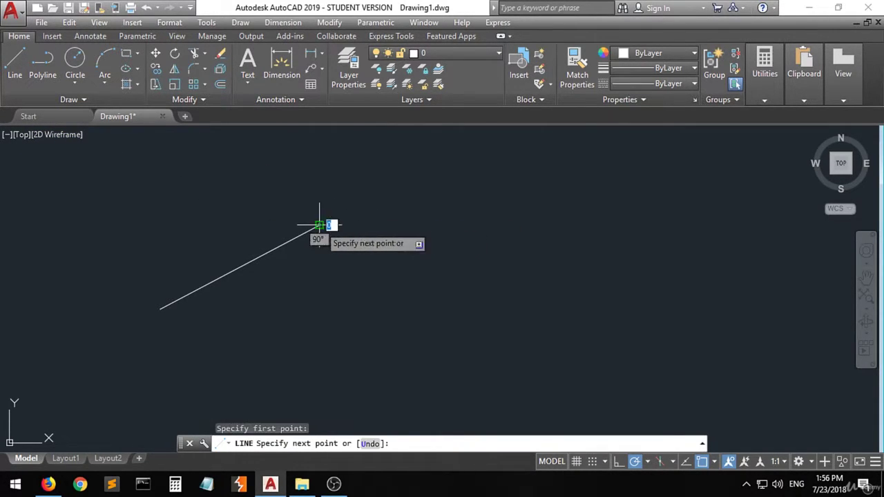
pyautogui.click(455, 286)
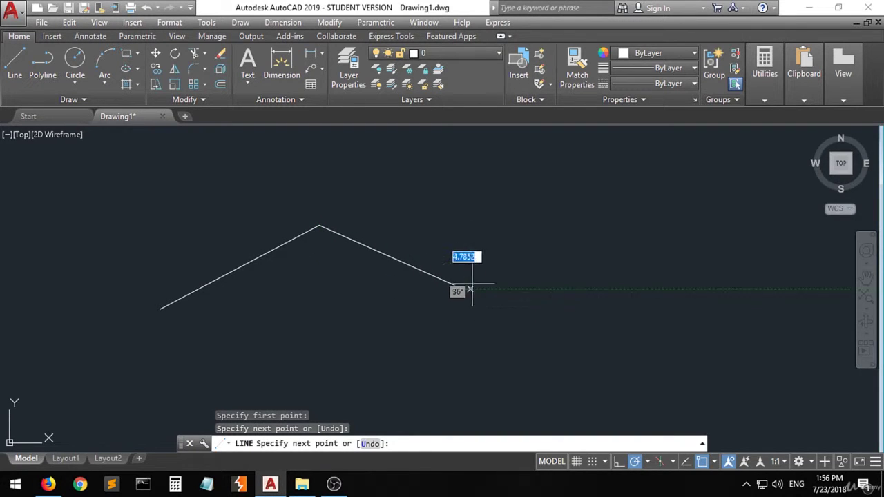
pyautogui.click(580, 206)
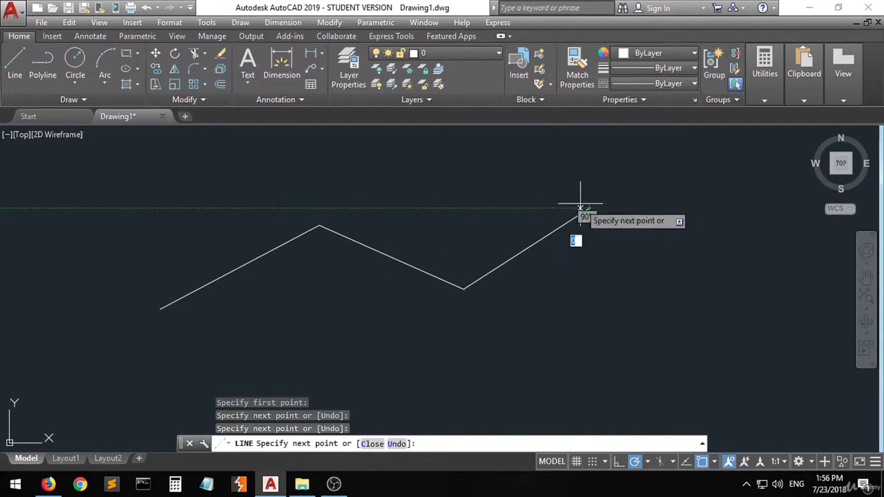
pyautogui.click(478, 182)
pyautogui.click(412, 308)
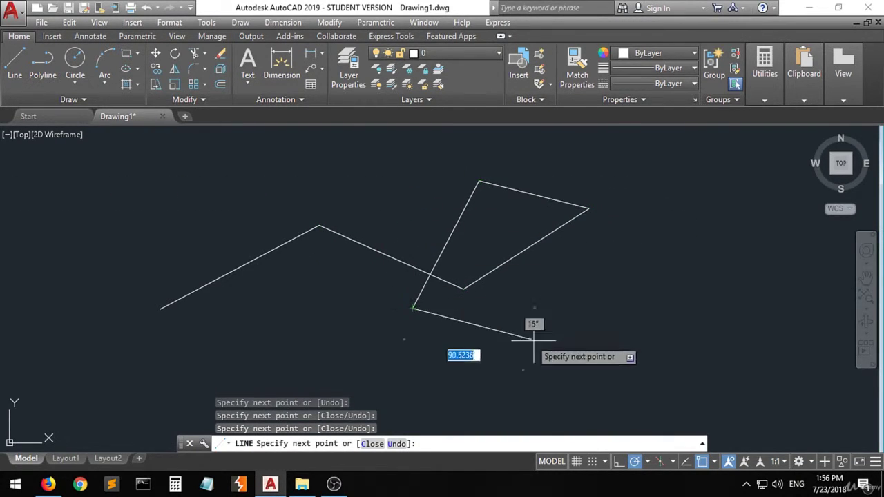
pyautogui.click(586, 342)
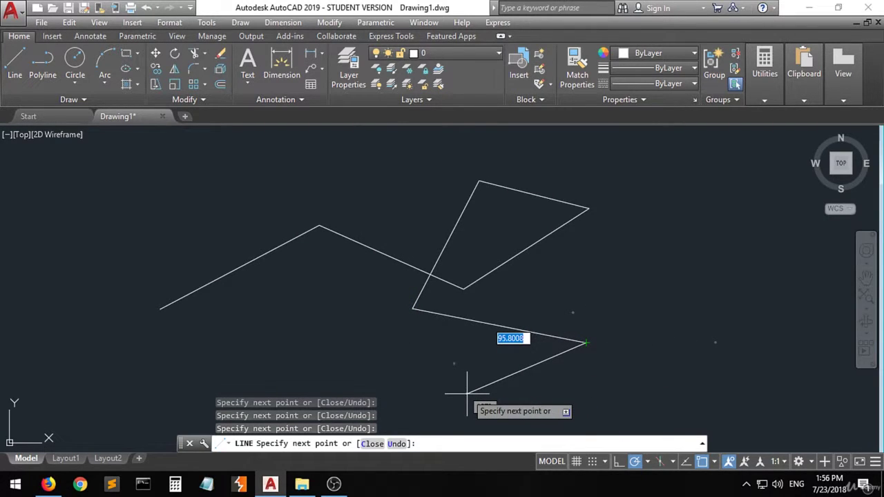
pyautogui.click(467, 393)
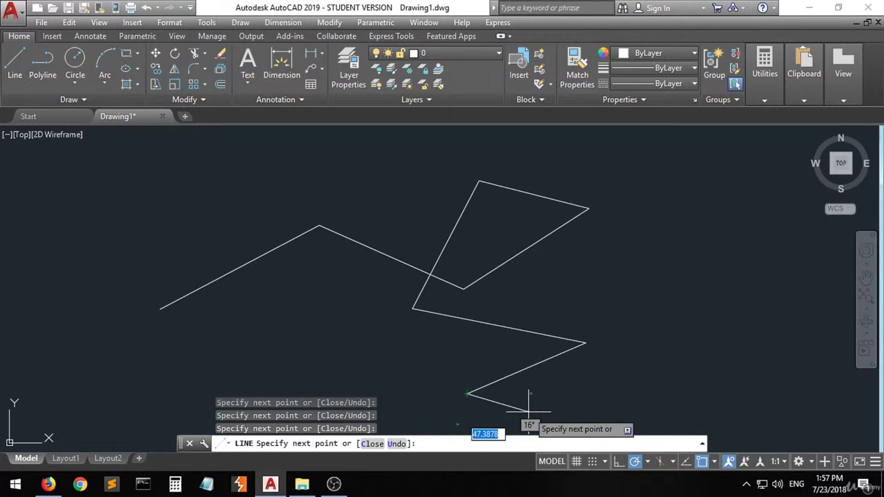
pyautogui.press('Escape')
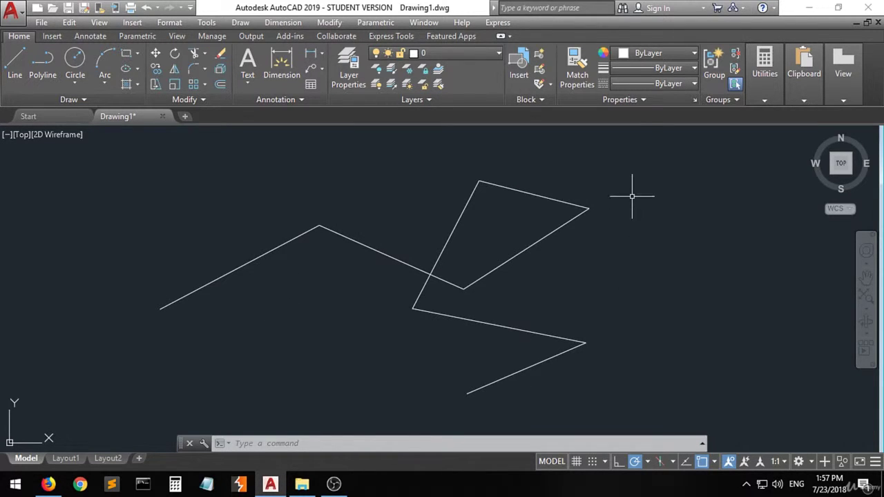
# - Delete all the lines with one crossing selection, and undo the deletion
pyautogui.click(659, 150)
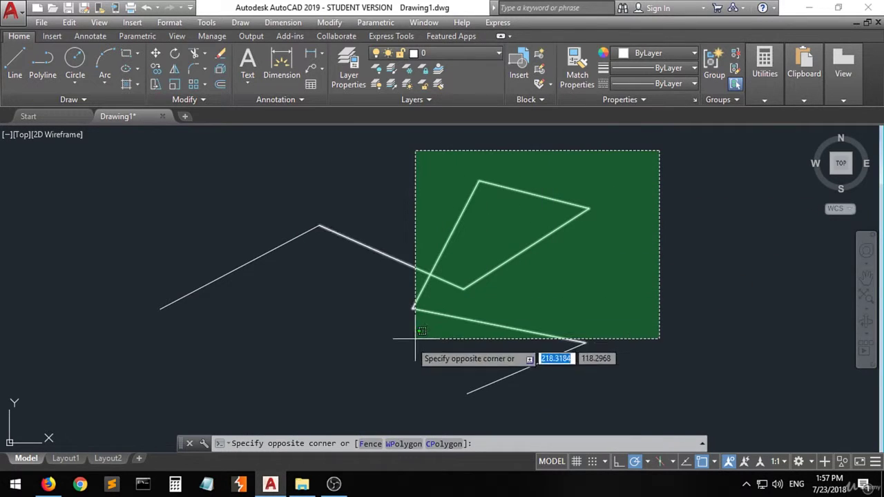
pyautogui.click(111, 399)
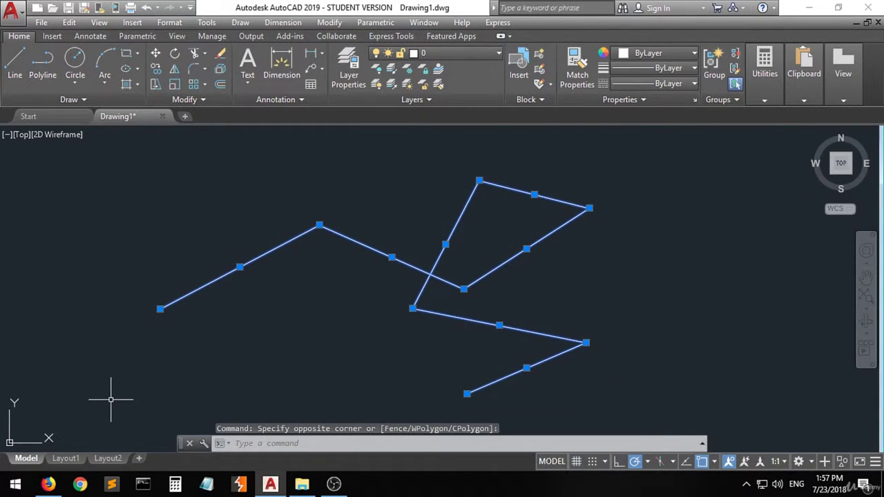
pyautogui.press('Delete')
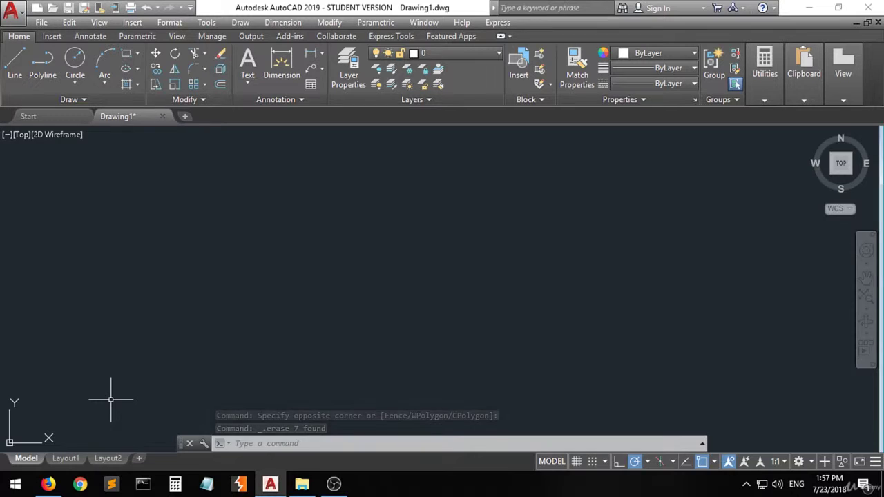
pyautogui.hotkey('ctrl', 'z')
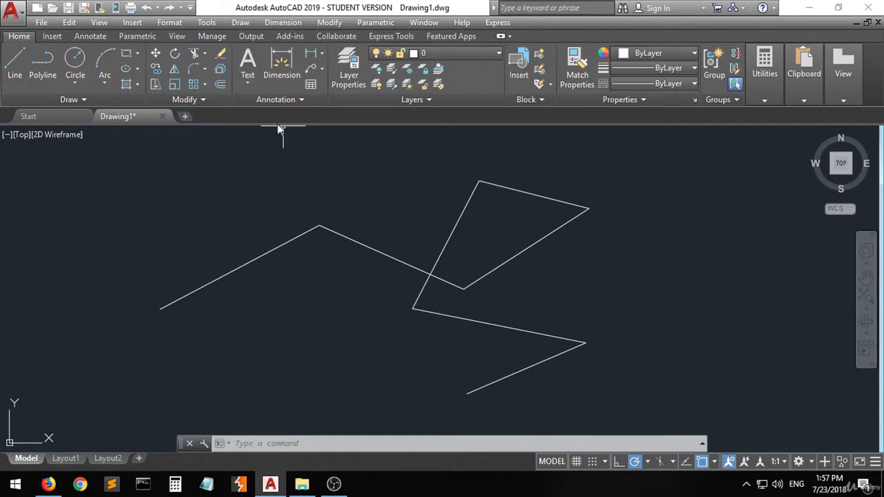
# - Erase the segment descending from the first peak, the rising segment after it, and the last, lowest segment using the Erase command
pyautogui.click(216, 58)
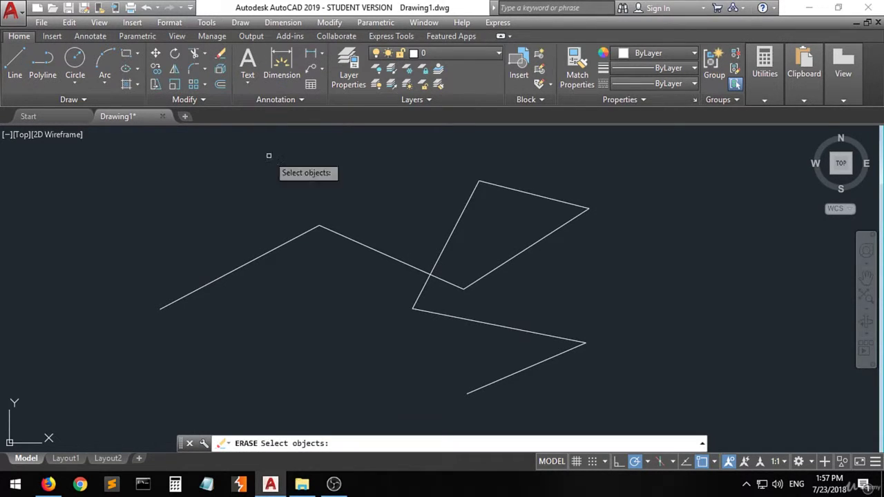
pyautogui.click(350, 240)
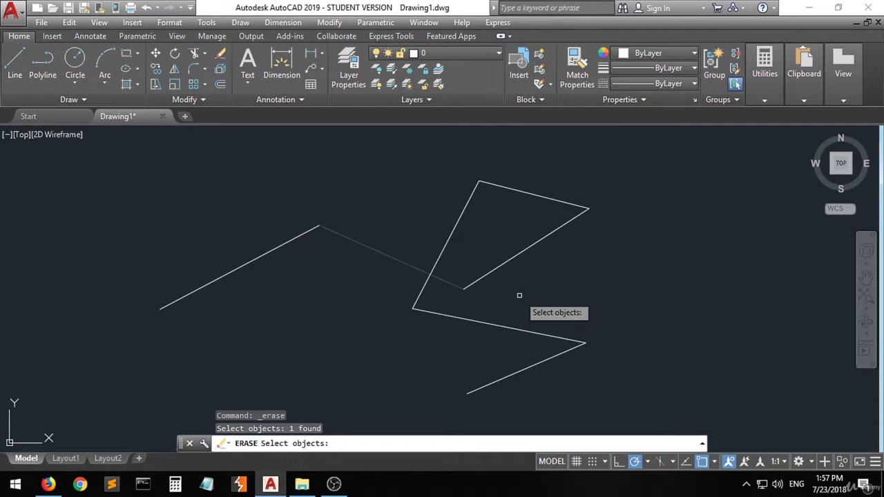
pyautogui.click(504, 265)
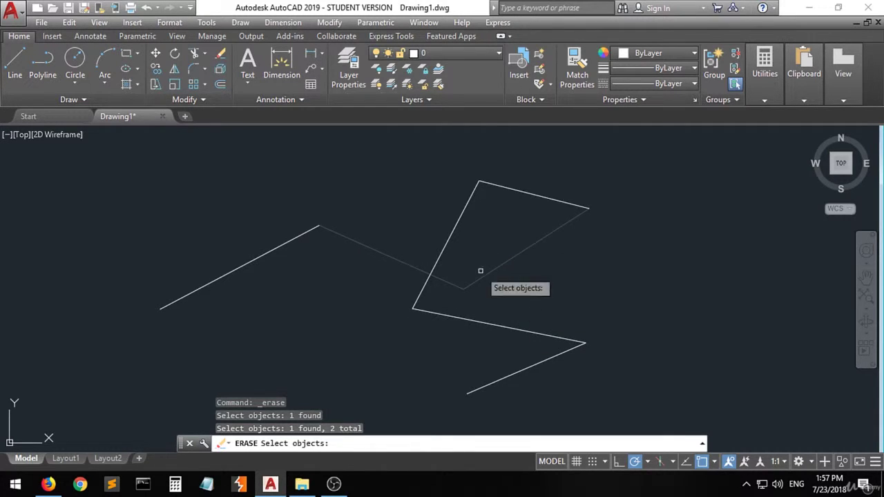
pyautogui.click(505, 377)
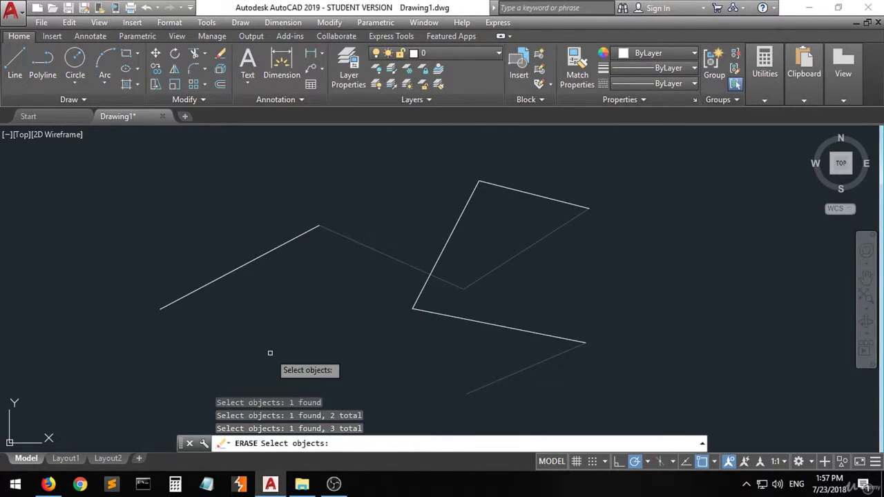
pyautogui.press('Return')
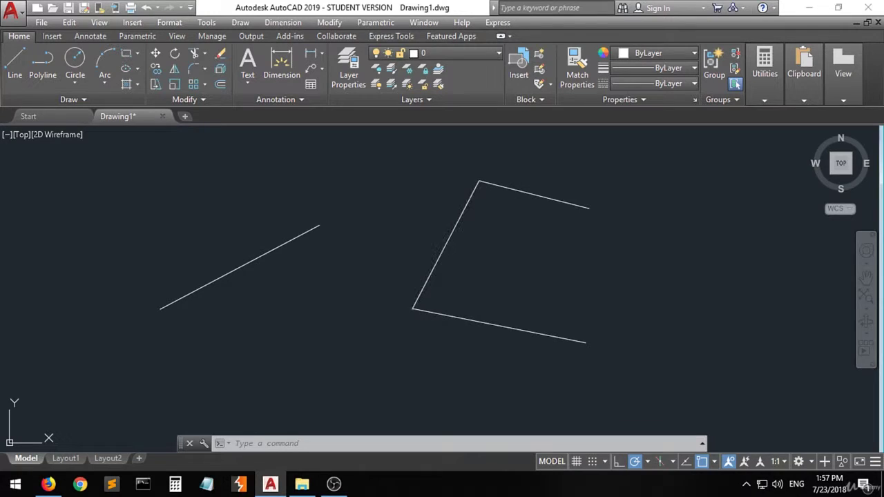
# - Delete the steep connecting line, and clear the three remaining separate lines with a crossing selection
pyautogui.click(450, 233)
pyautogui.press('Delete')
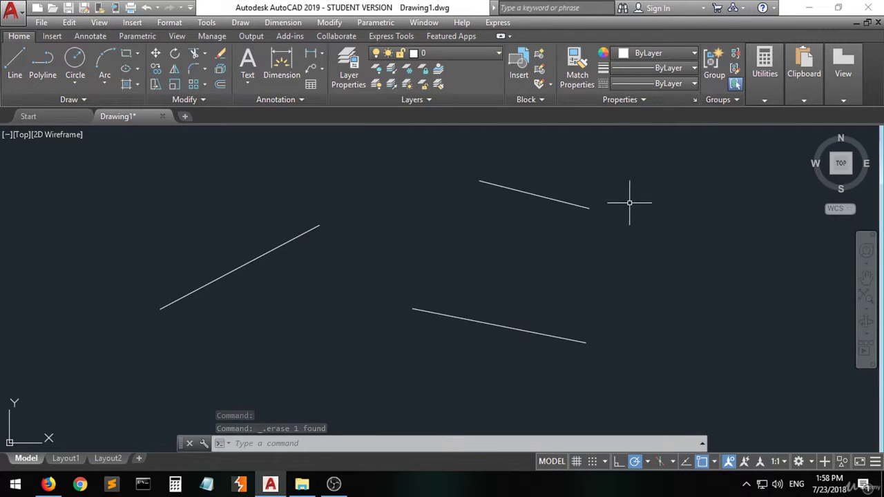
pyautogui.click(641, 173)
pyautogui.click(183, 351)
pyautogui.press('Delete')
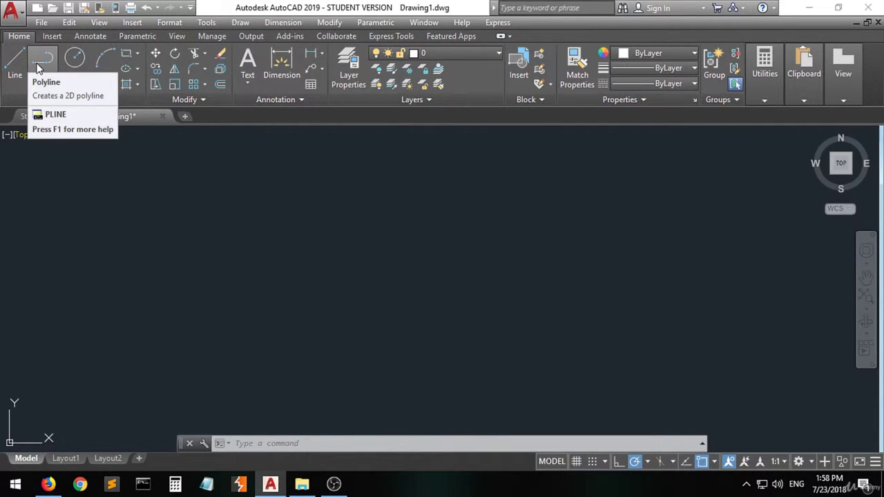
# - Draw a nearly square box from four horizontal and vertical segments with the Line command
pyautogui.click(15, 62)
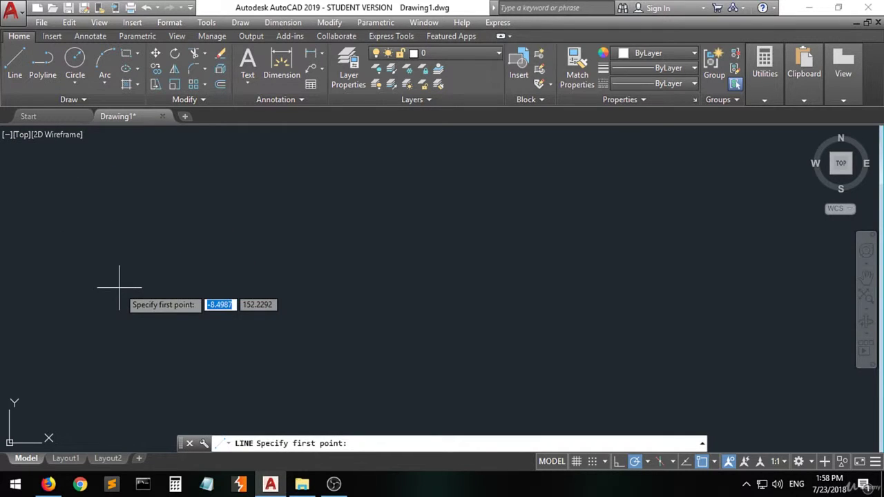
pyautogui.click(108, 192)
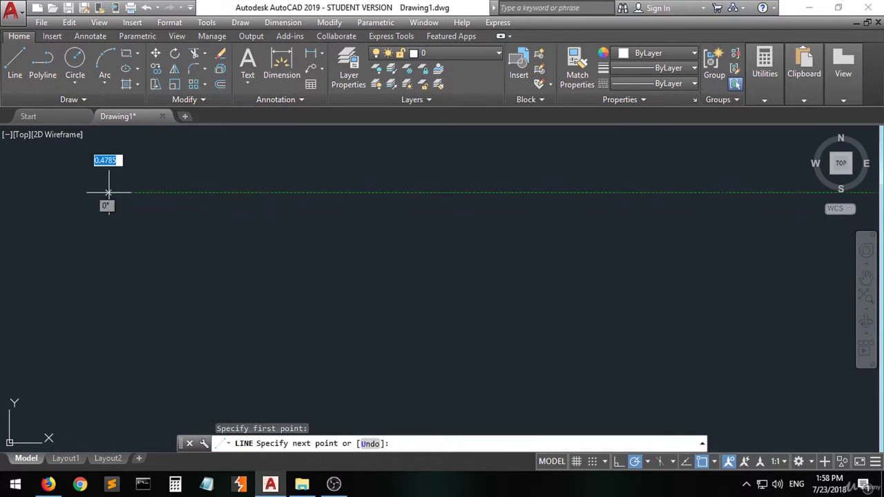
pyautogui.click(182, 192)
pyautogui.click(182, 280)
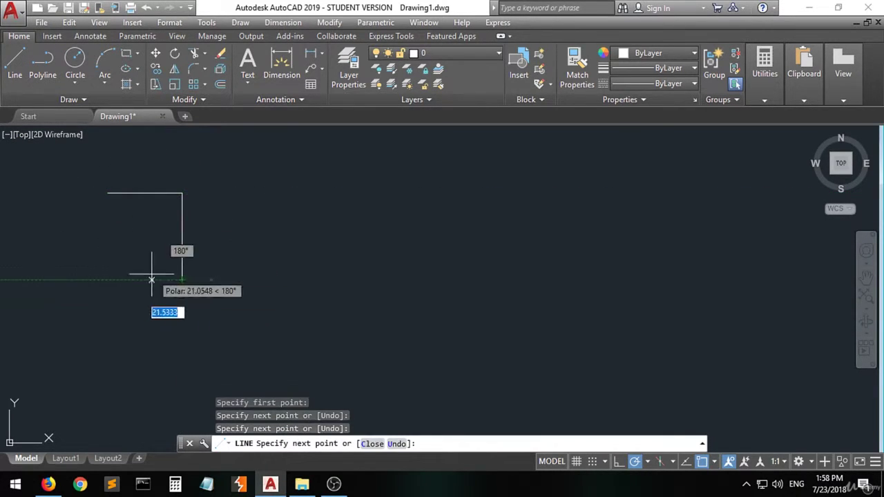
pyautogui.click(105, 280)
pyautogui.click(105, 193)
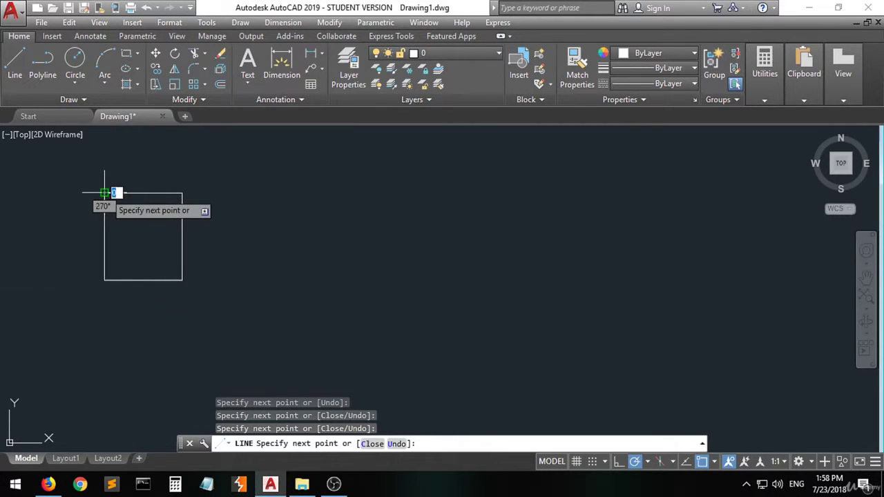
pyautogui.press('Return')
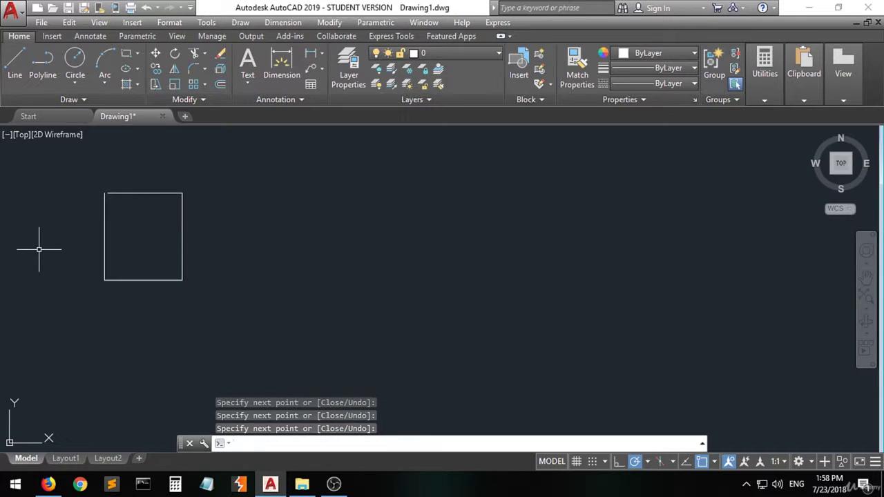
# - Draw an upright rectangle about 64 units wide with the Polyline command to the right of the line-drawn box, ending at its start point
pyautogui.click(47, 62)
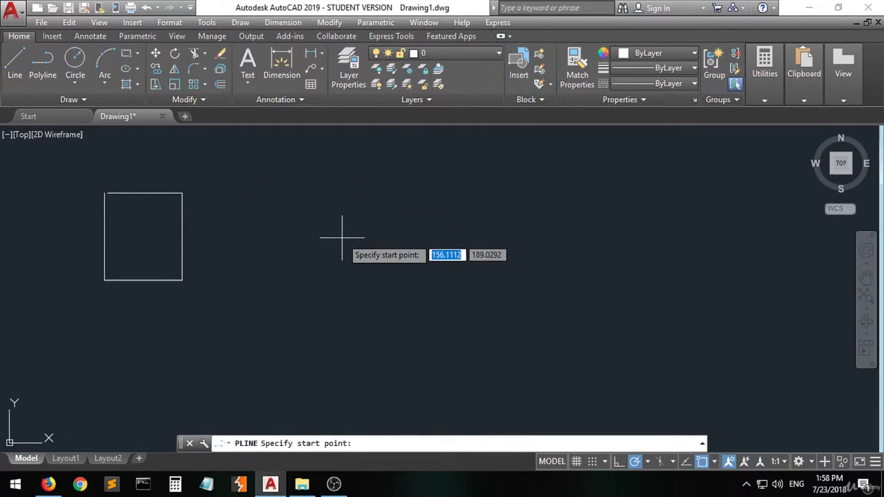
pyautogui.click(268, 193)
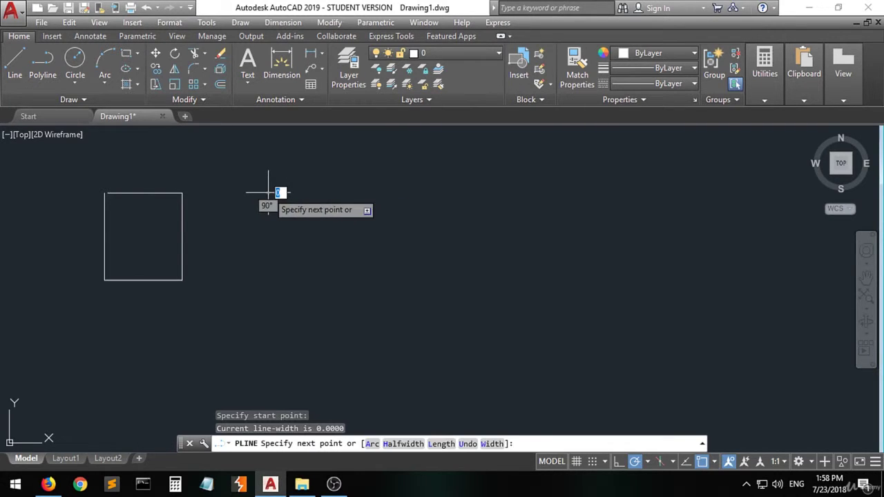
pyautogui.click(354, 193)
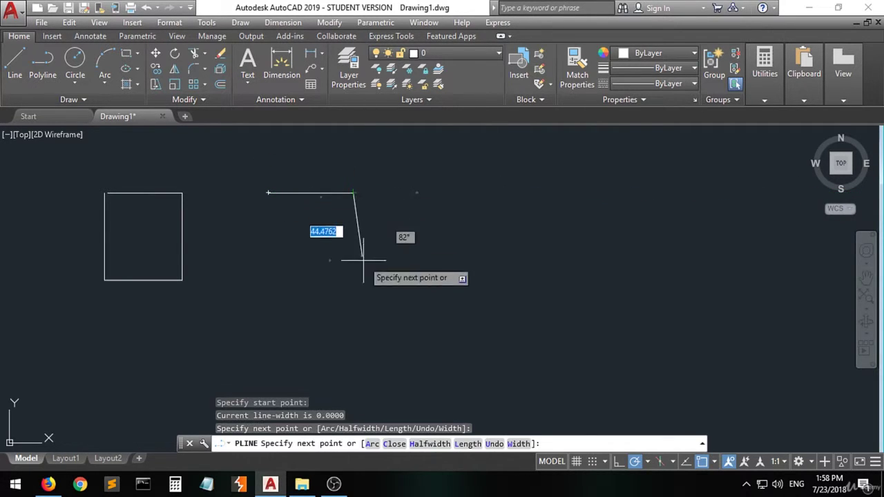
pyautogui.click(353, 300)
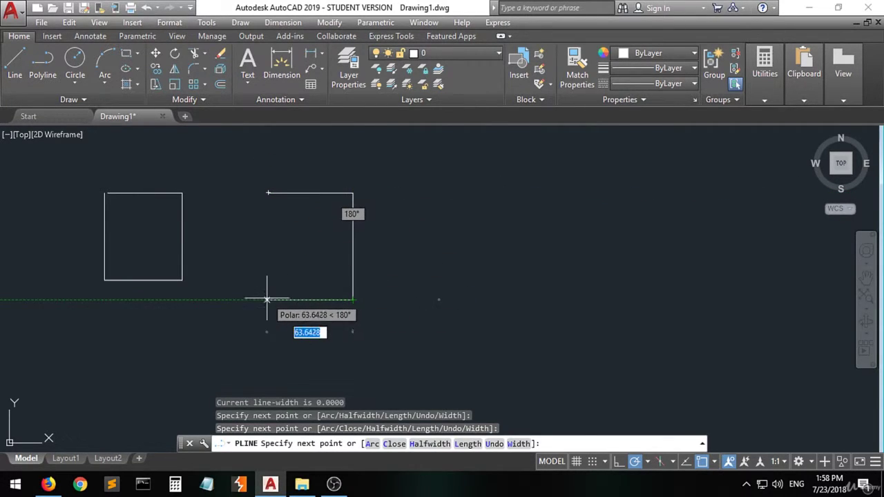
pyautogui.click(267, 300)
pyautogui.click(268, 192)
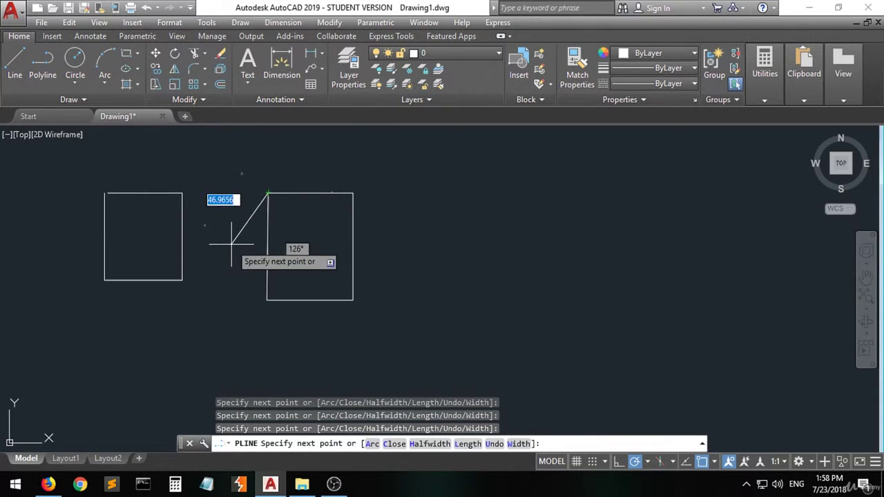
pyautogui.press('Return')
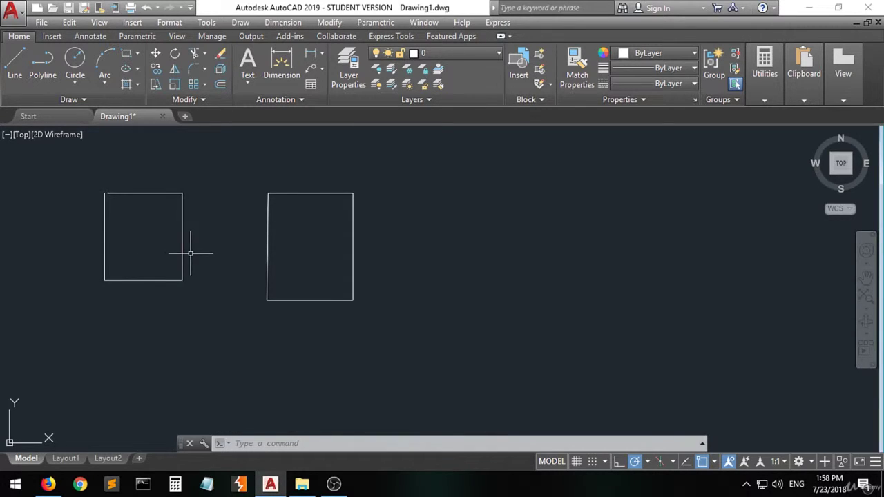
pyautogui.moveTo(181, 250)
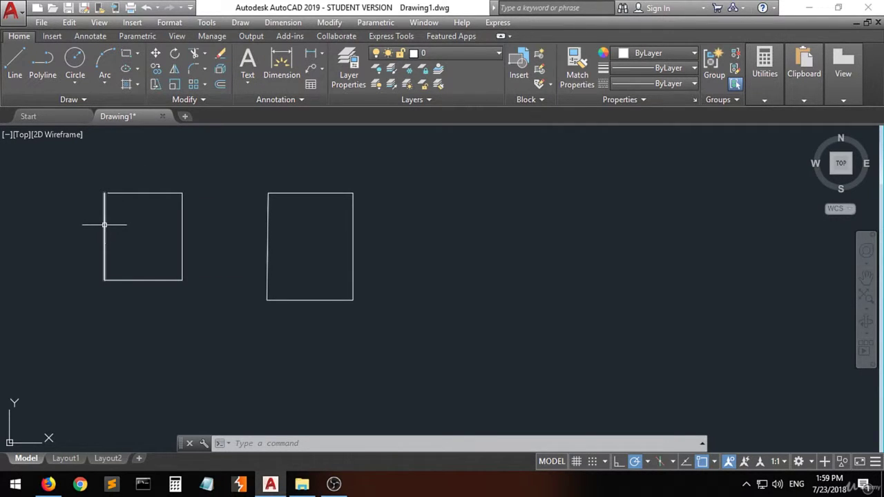
# - Select the polyline rectangle to examine how its segments are picked together, and clear the selection
pyautogui.moveTo(103, 224)
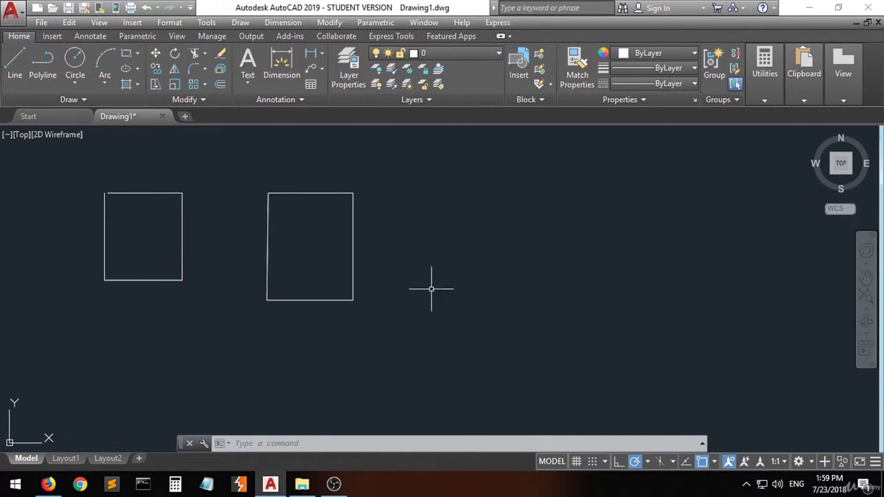
pyautogui.click(335, 192)
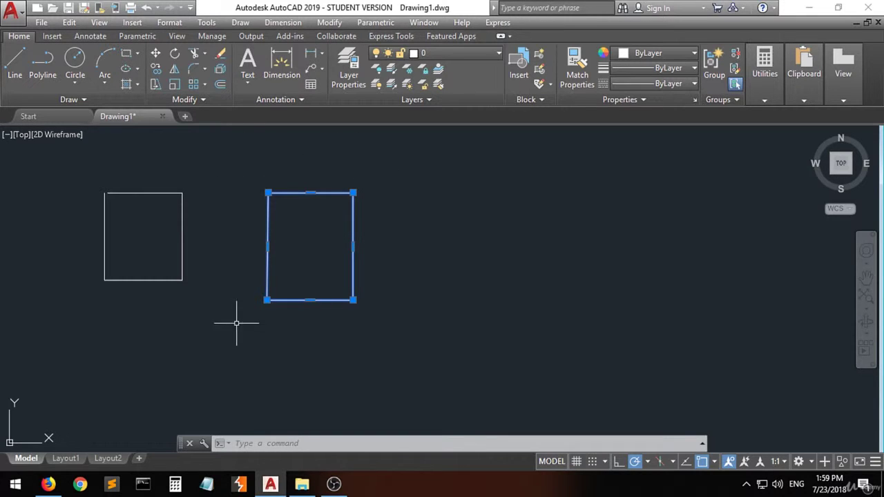
pyautogui.click(331, 319)
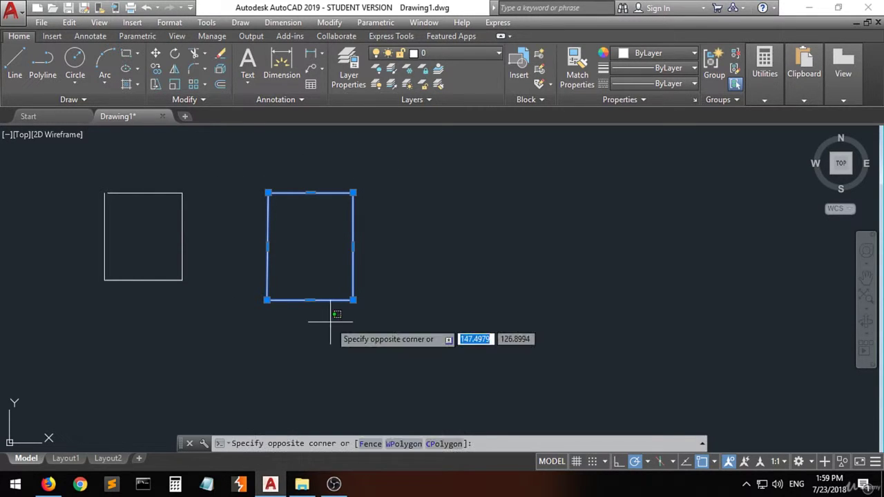
pyautogui.click(297, 356)
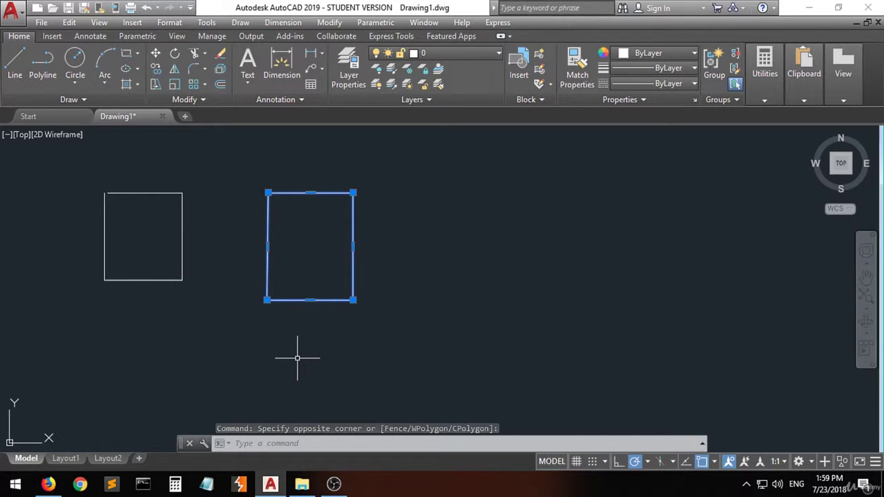
pyautogui.press('Escape')
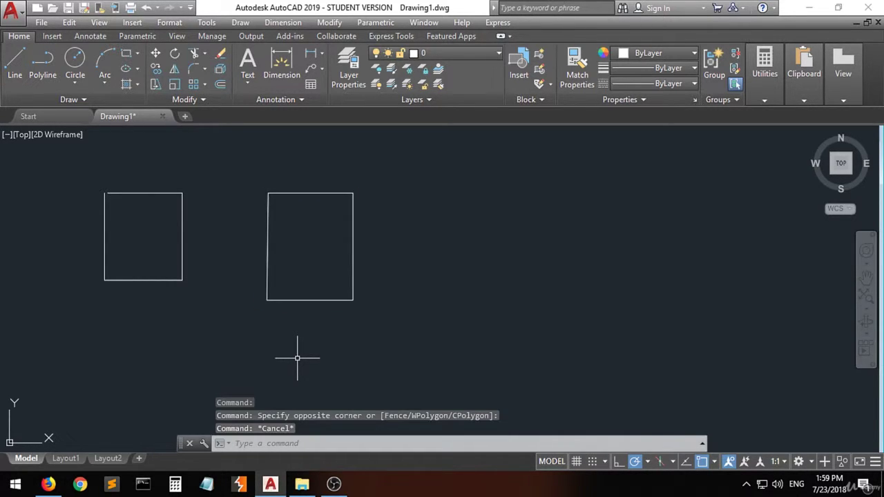
# - Select the bottom and top edges of the line-drawn box individually for comparison, and clear the selection
pyautogui.click(155, 280)
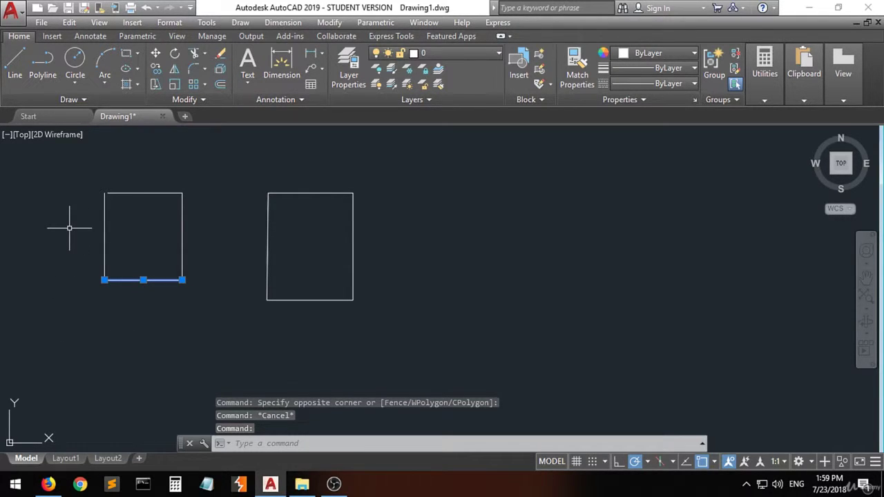
pyautogui.click(125, 192)
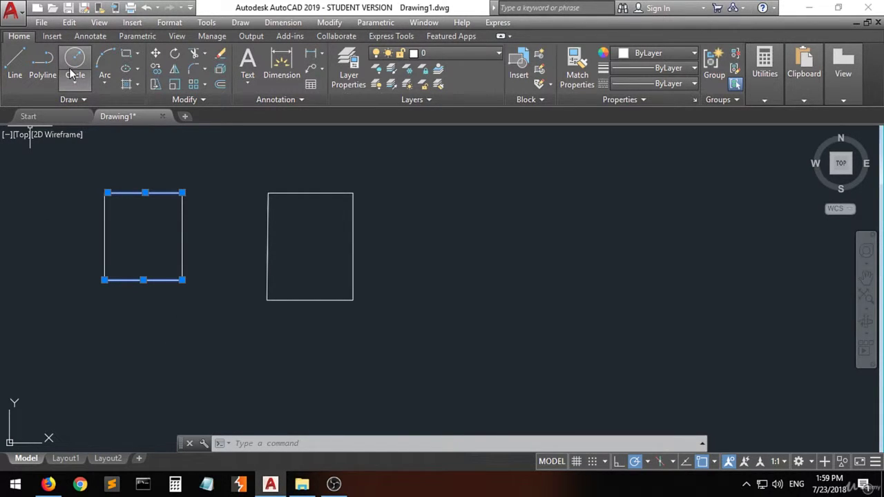
pyautogui.click(224, 358)
pyautogui.click(195, 376)
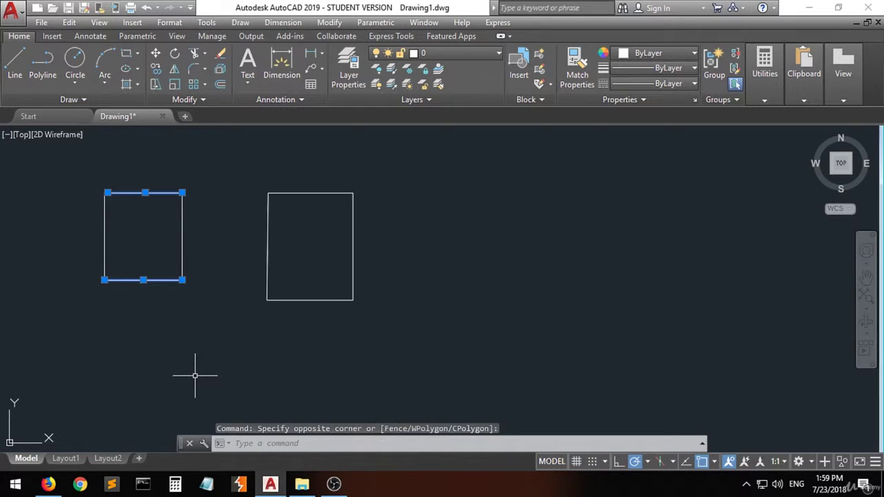
pyautogui.press('Escape')
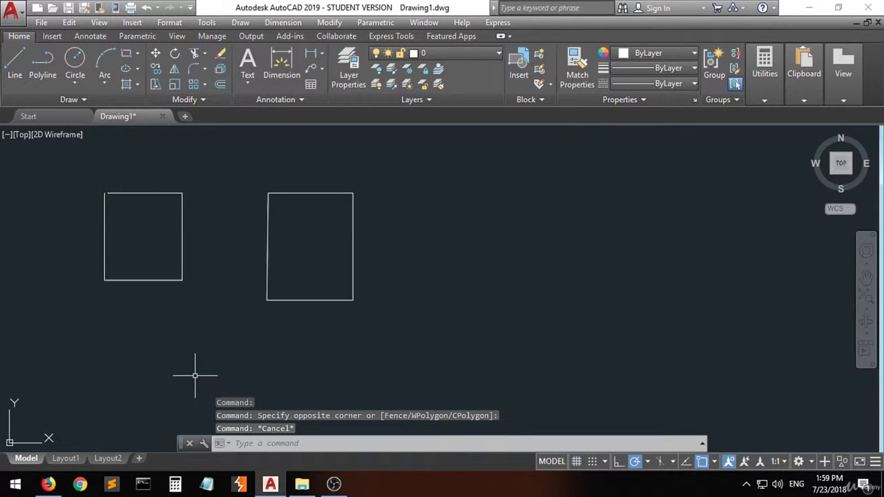
# - Draw a Center, Radius circle centred on the polyline rectangle's lower-right corner and passing through its upper-right corner, radius about 79.3
pyautogui.click(74, 84)
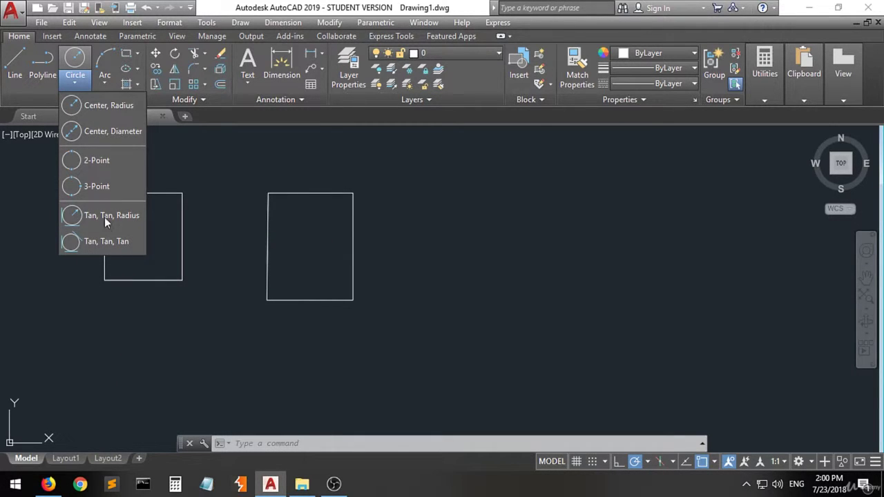
pyautogui.click(97, 109)
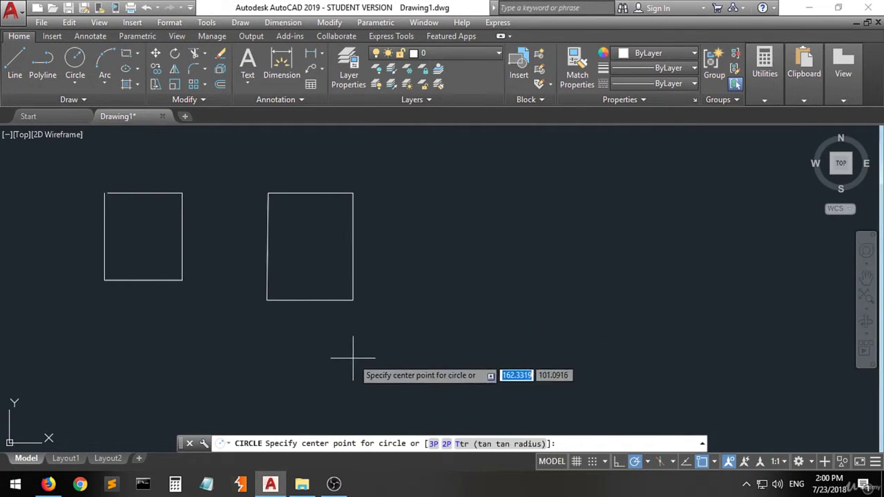
pyautogui.click(353, 300)
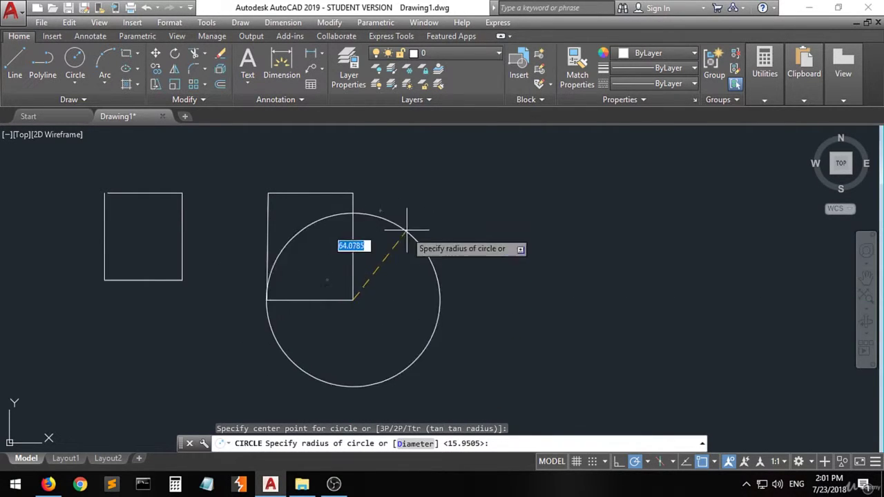
pyautogui.click(352, 193)
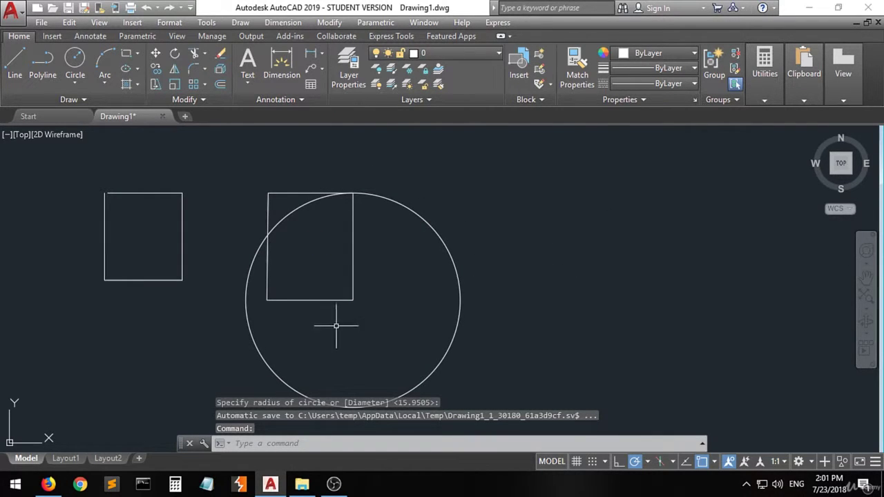
# - Draw a smaller concentric circle with a radius of about 26.5 at the polyline rectangle's lower-right corner
pyautogui.click(76, 62)
pyautogui.click(353, 300)
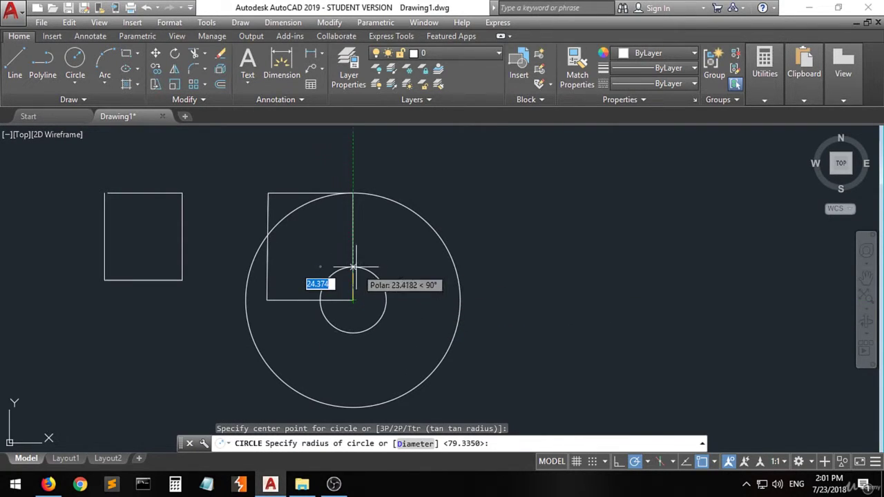
pyautogui.click(377, 272)
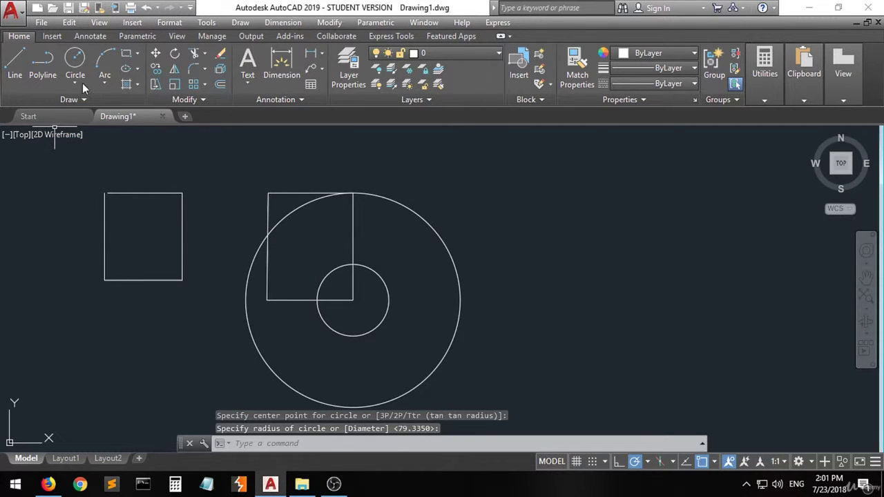
# - Draw a third circle with an exact radius of 40 centred on the same lower-right corner of the polyline rectangle
pyautogui.click(74, 60)
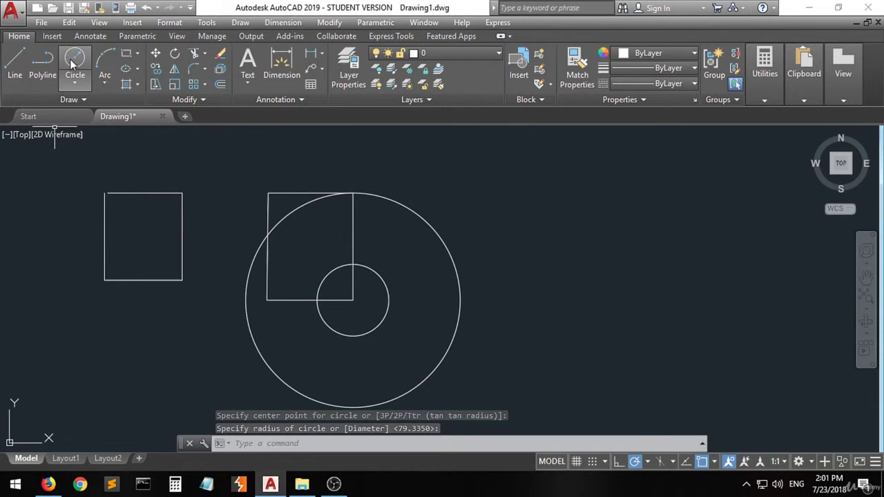
pyautogui.click(353, 299)
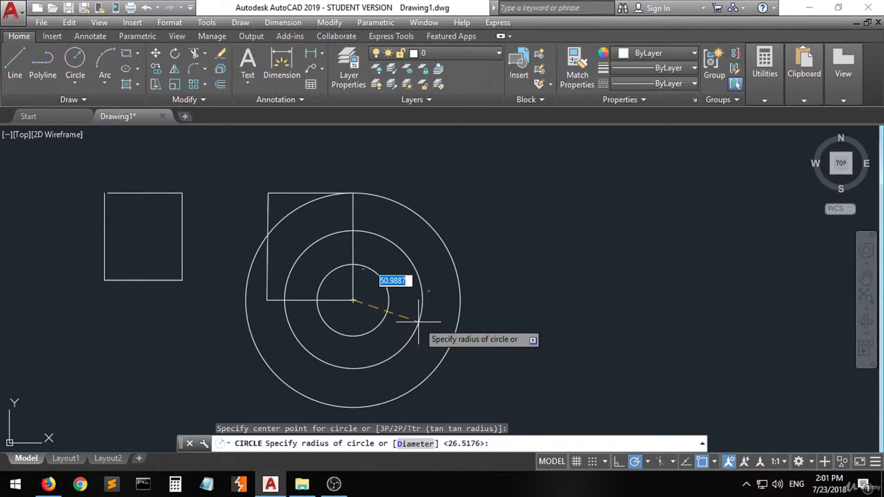
pyautogui.write('40')
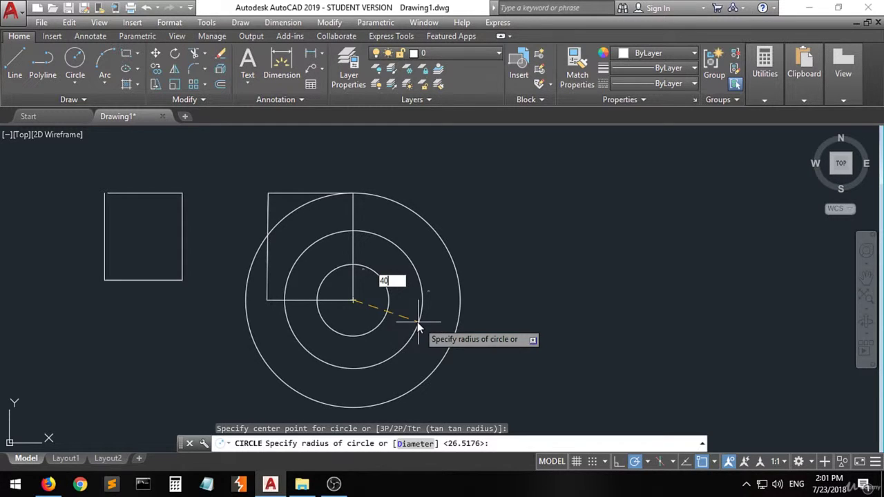
pyautogui.press('Return')
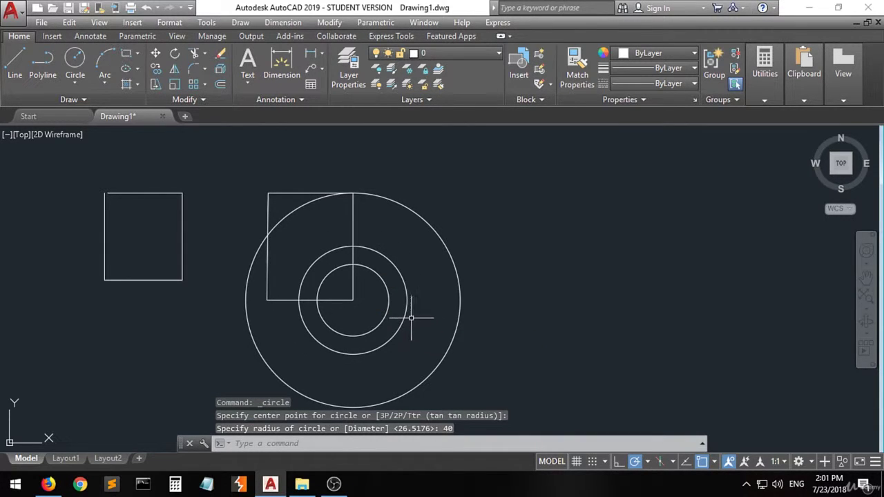
# - Erase the three concentric circles using a crossing selection
pyautogui.moveTo(405, 314)
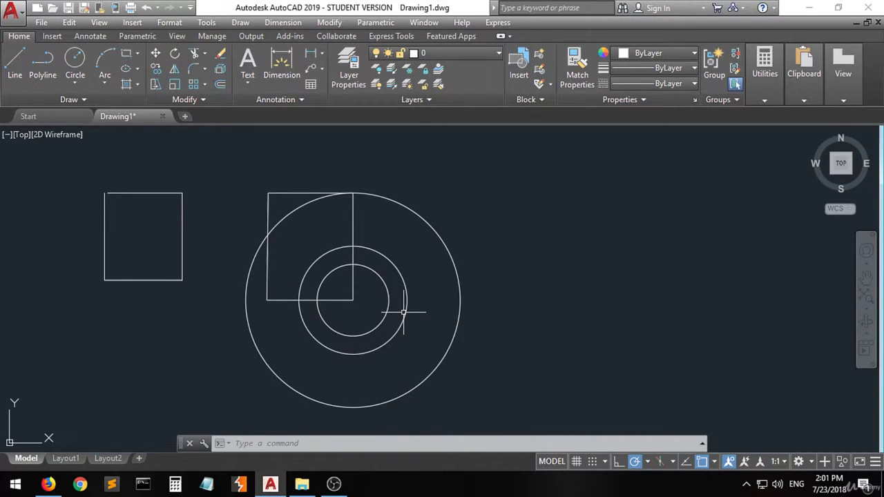
pyautogui.click(503, 216)
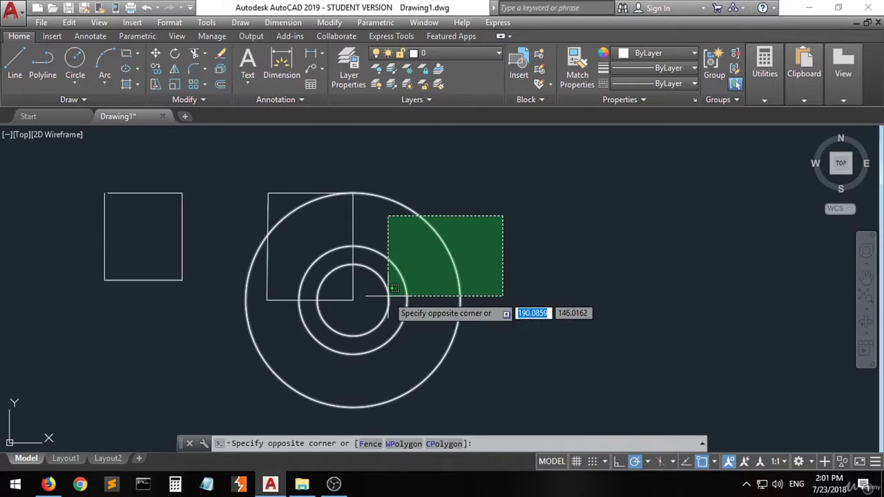
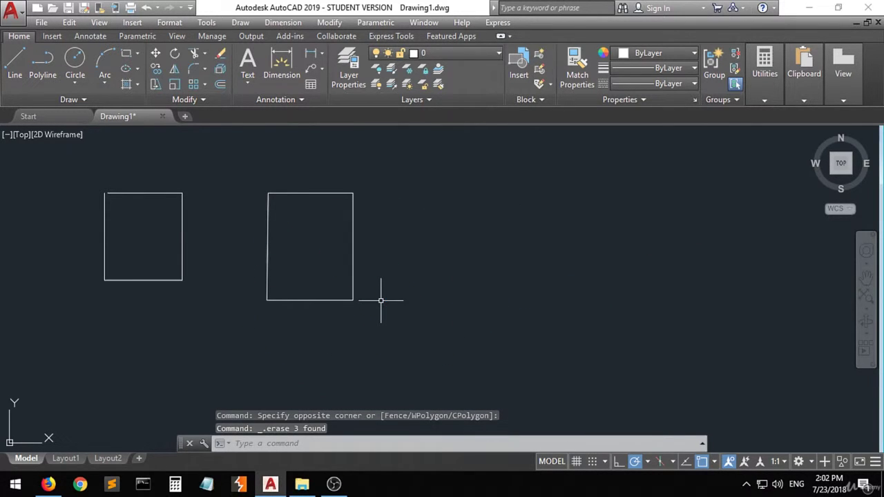
# - Draw a Center, Diameter circle with a diameter of 80 centred on the polyline rectangle's lower-right corner
pyautogui.click(73, 87)
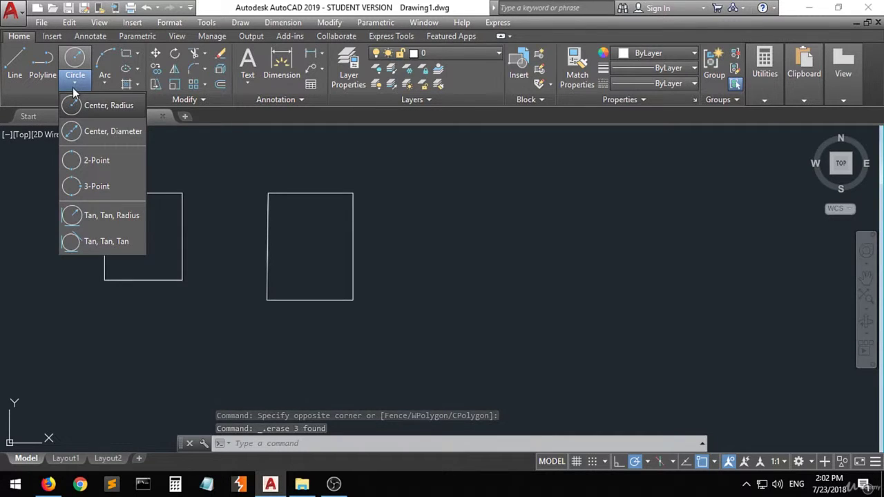
pyautogui.click(100, 136)
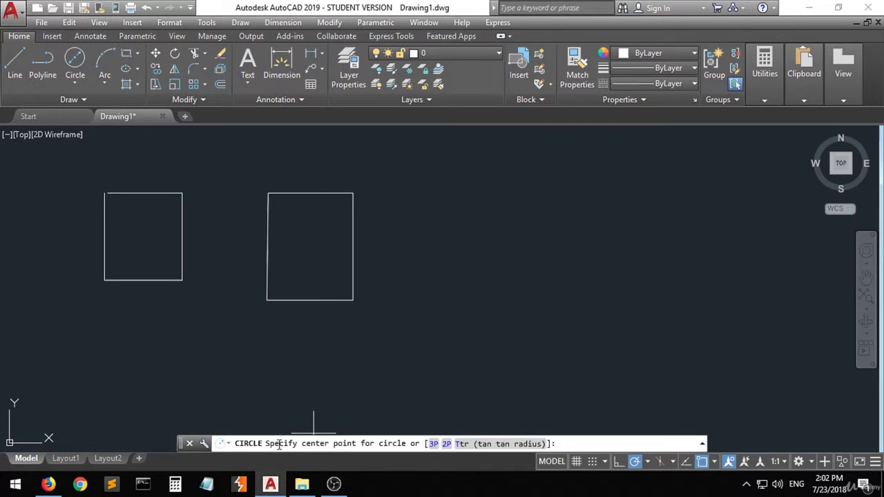
pyautogui.click(353, 300)
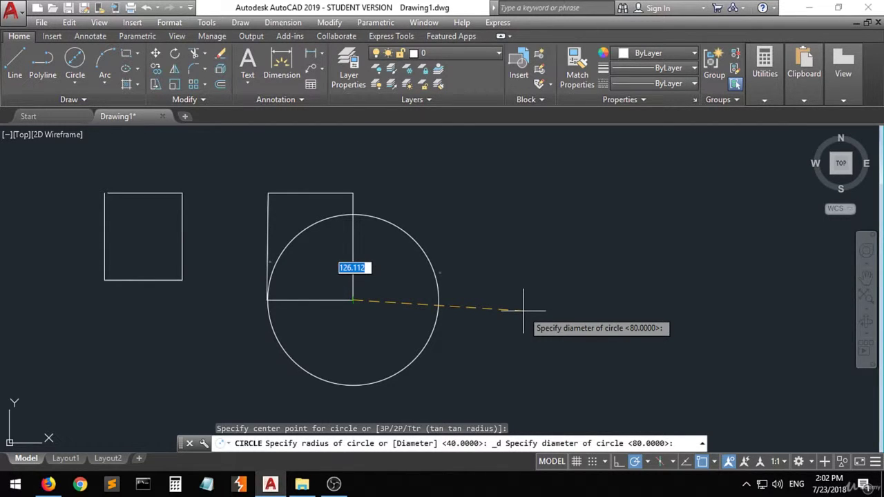
pyautogui.press('Return')
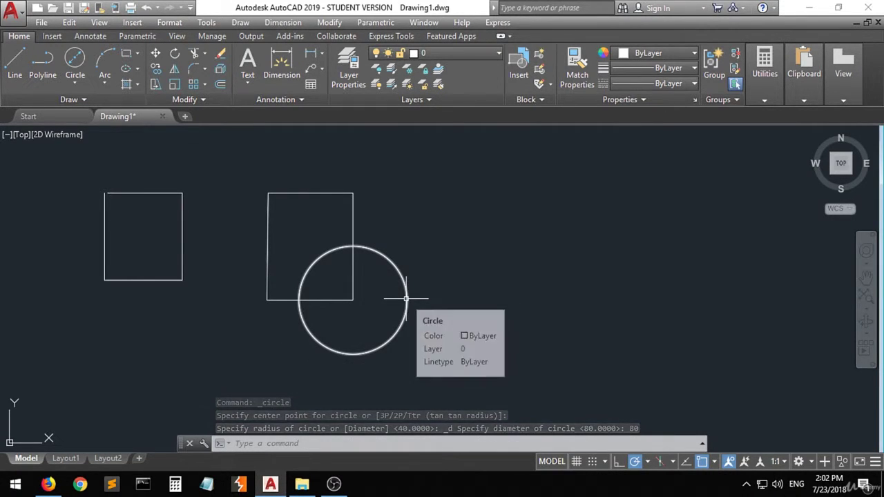
# - Draw a 2-Point circle whose diameter spans the polyline rectangle's top edge, from its upper-right to its upper-left corner
pyautogui.click(75, 82)
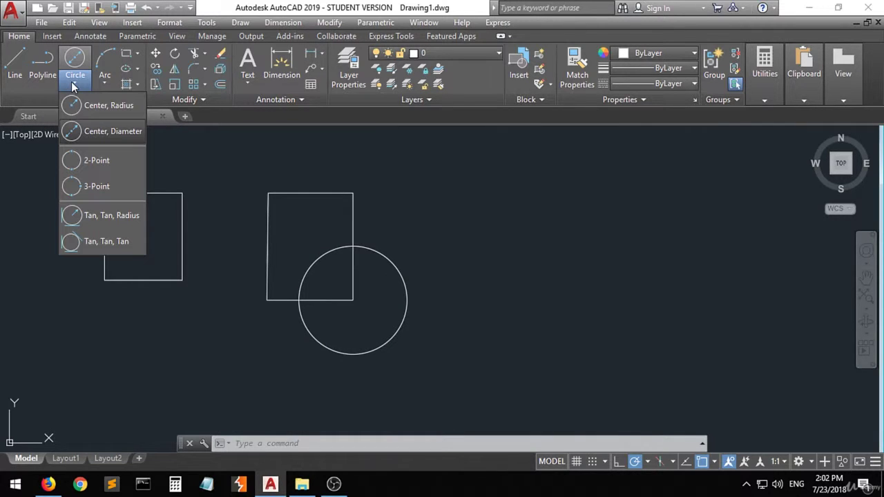
pyautogui.click(97, 161)
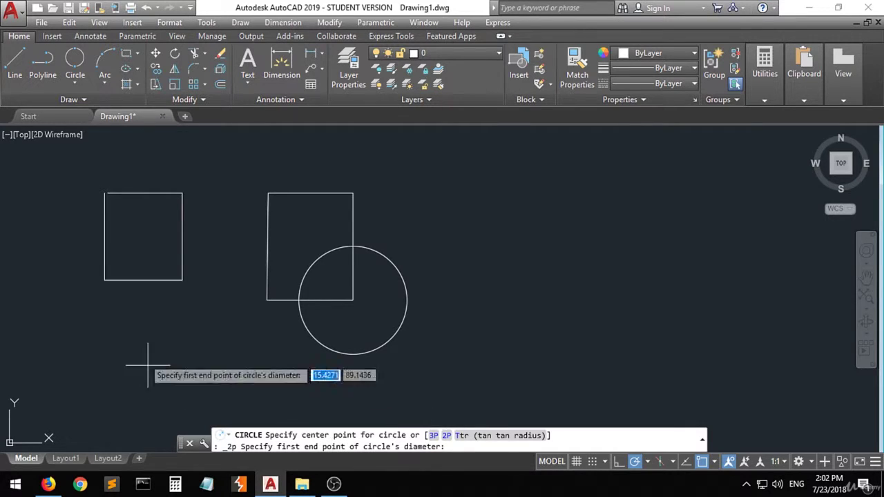
pyautogui.click(353, 192)
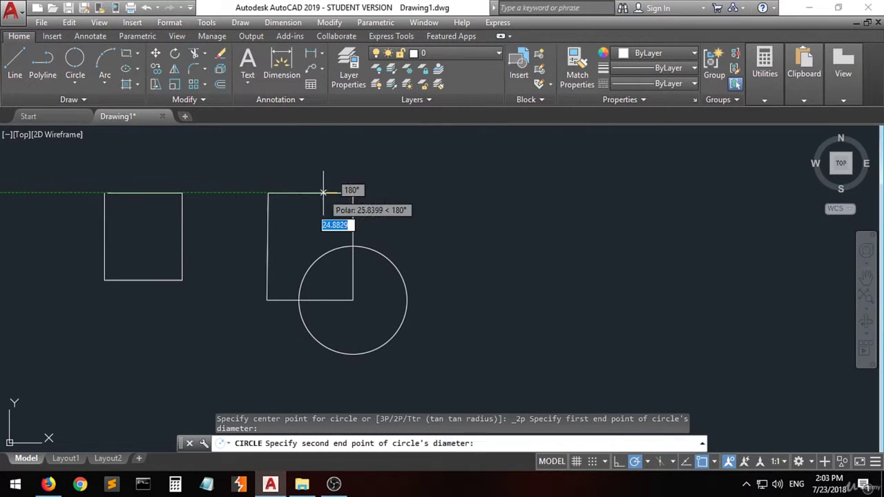
pyautogui.click(269, 193)
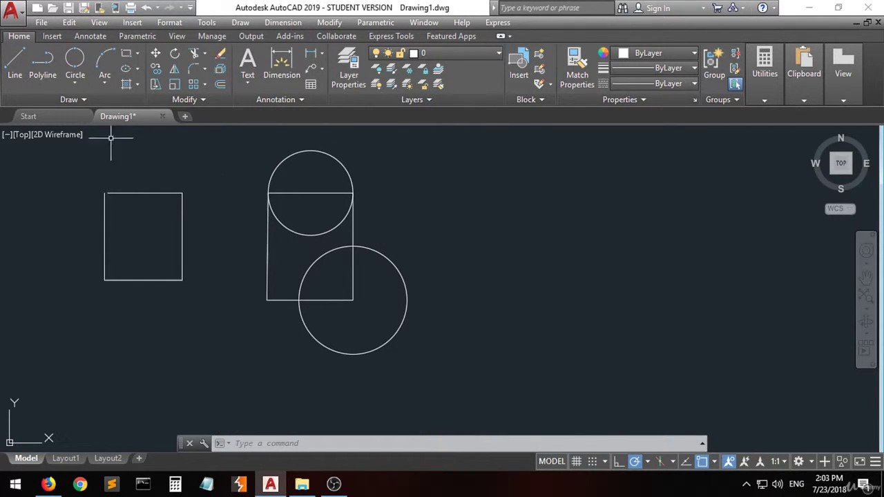
# - Draw a 3-Point circle around the line-drawn box through its upper-left, upper-right and lower-right corners
pyautogui.click(69, 81)
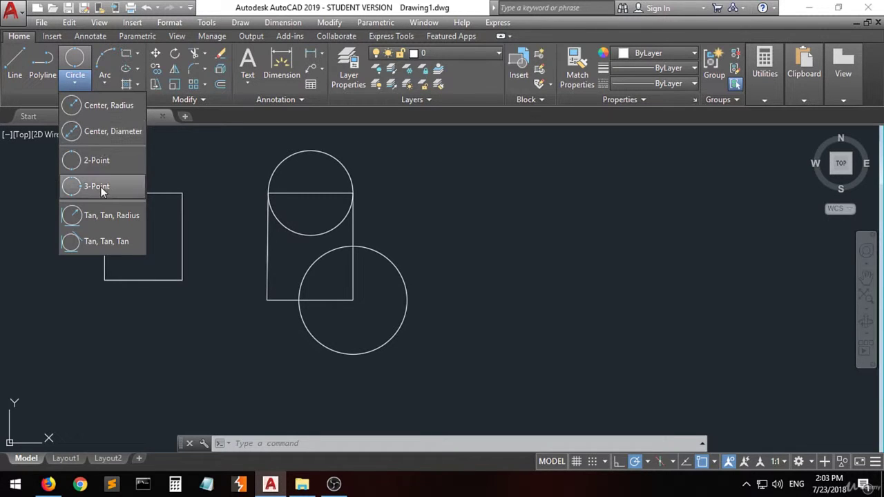
pyautogui.click(97, 186)
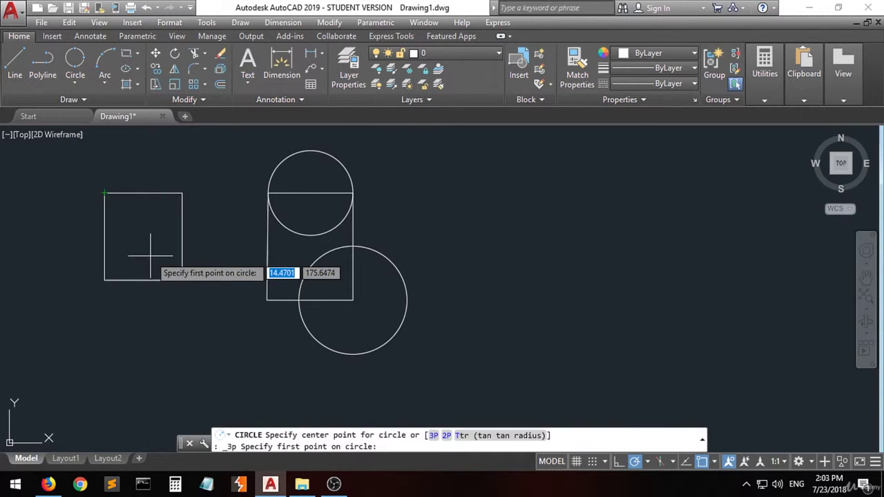
pyautogui.click(105, 193)
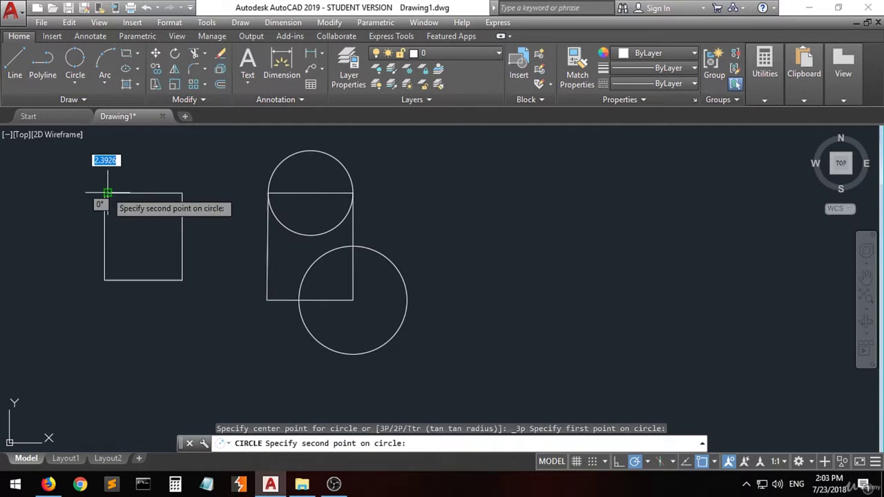
pyautogui.click(183, 193)
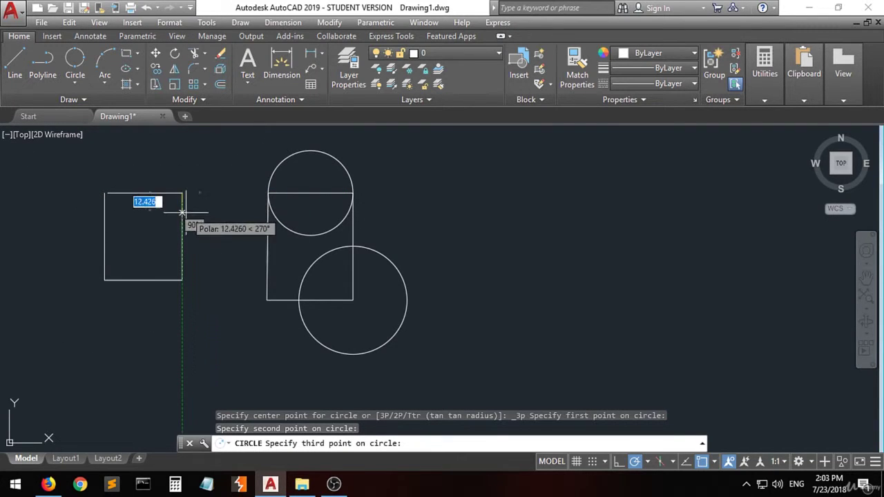
pyautogui.click(181, 281)
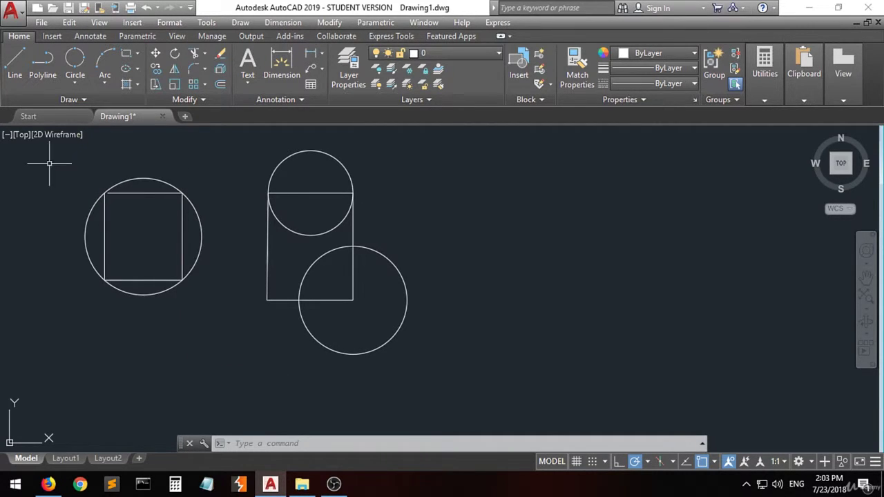
# - Draw a Tan, Tan, Radius circle with radius 40, tangent to the left and top sides of the line-drawn box
pyautogui.click(74, 88)
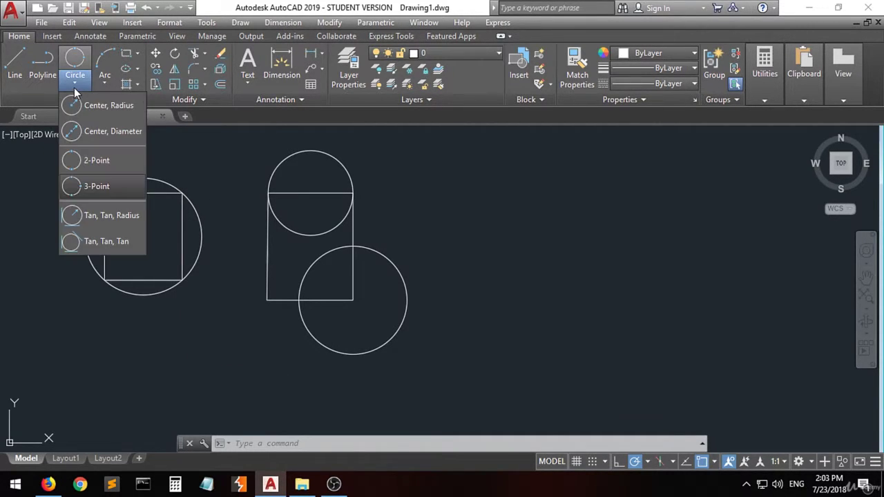
pyautogui.click(129, 220)
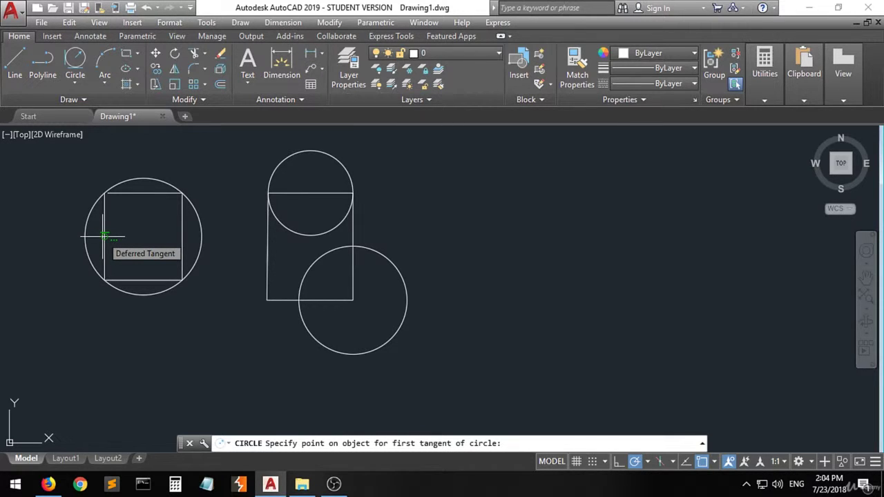
pyautogui.click(103, 236)
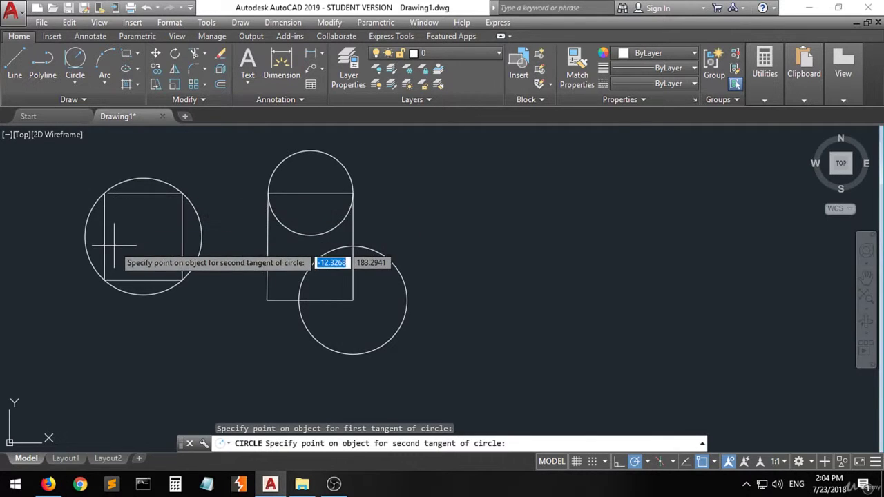
pyautogui.click(137, 191)
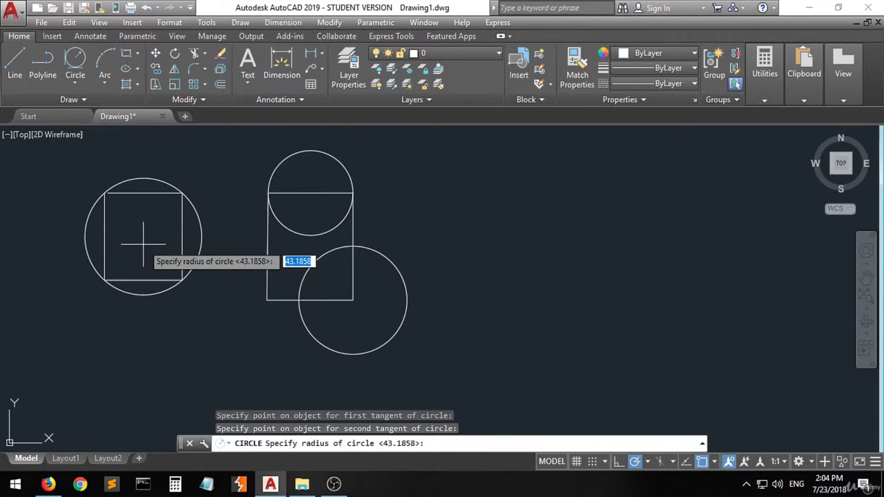
pyautogui.write('40')
pyautogui.press('Return')
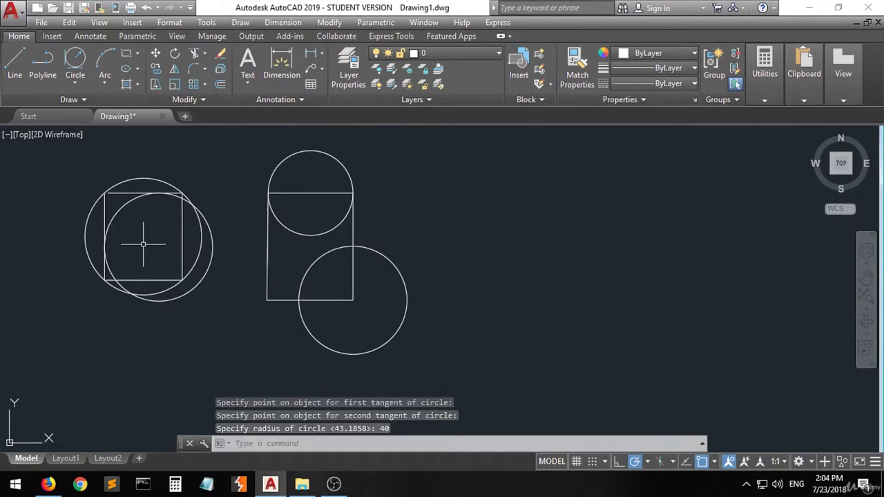
# - Erase the 3-Point circle around the line-drawn box and the radius 40 tangent circle
pyautogui.click(91, 210)
pyautogui.press('Delete')
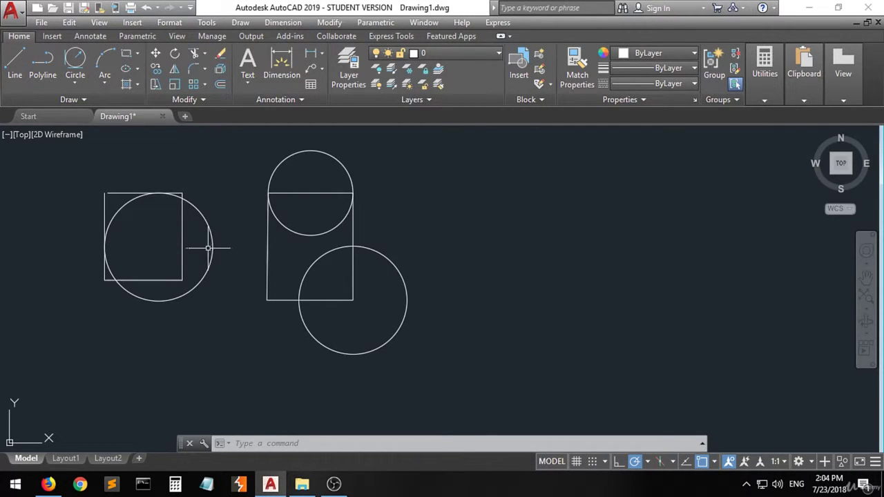
pyautogui.moveTo(212, 246)
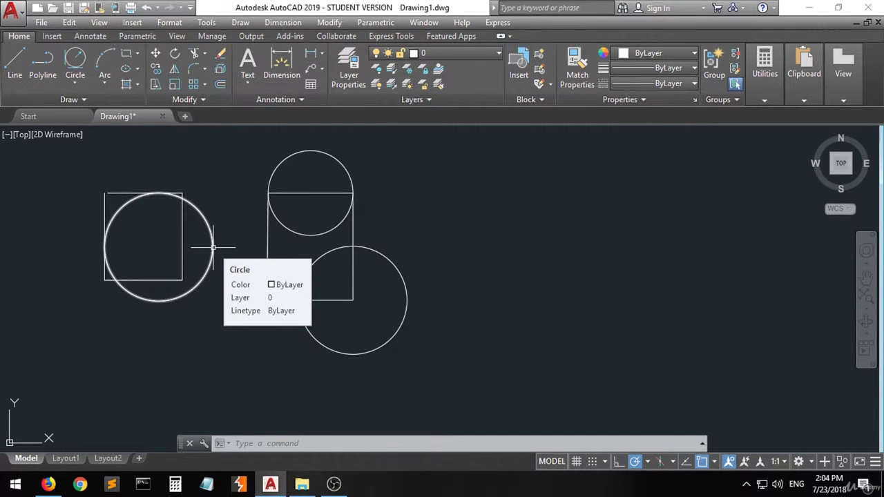
pyautogui.click(213, 247)
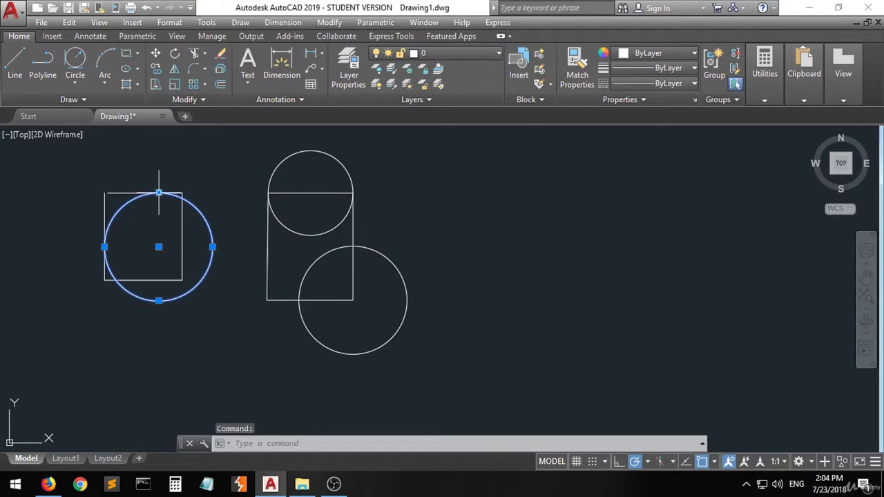
pyautogui.press('Delete')
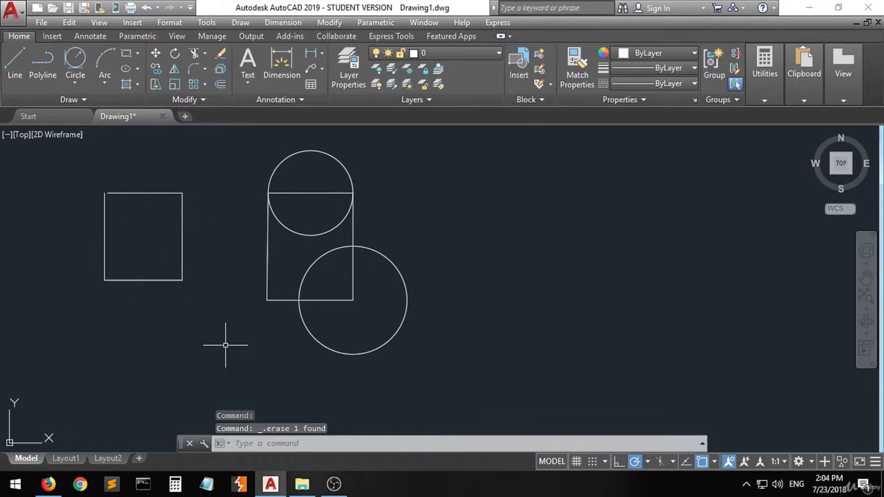
# - Draw a Tan, Tan, Tan circle inside the line-drawn box, tangent to its left, top and right sides
pyautogui.click(76, 84)
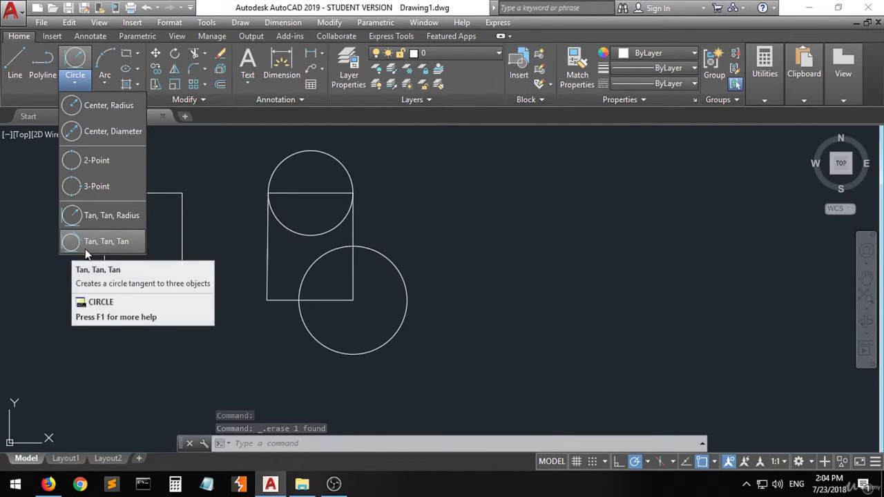
pyautogui.click(122, 244)
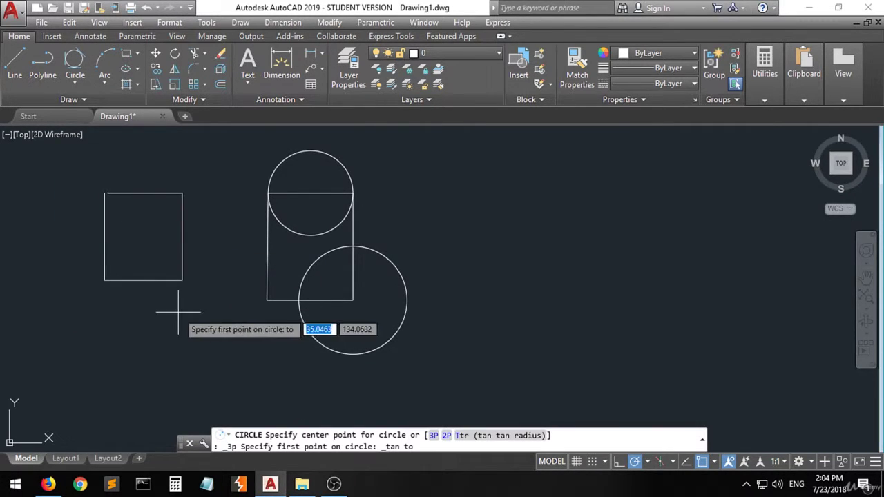
pyautogui.click(101, 236)
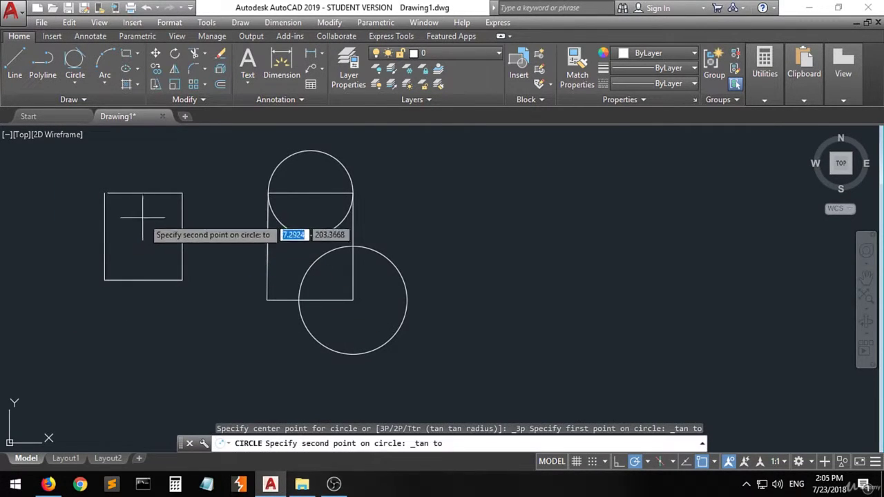
pyautogui.click(145, 193)
pyautogui.click(182, 239)
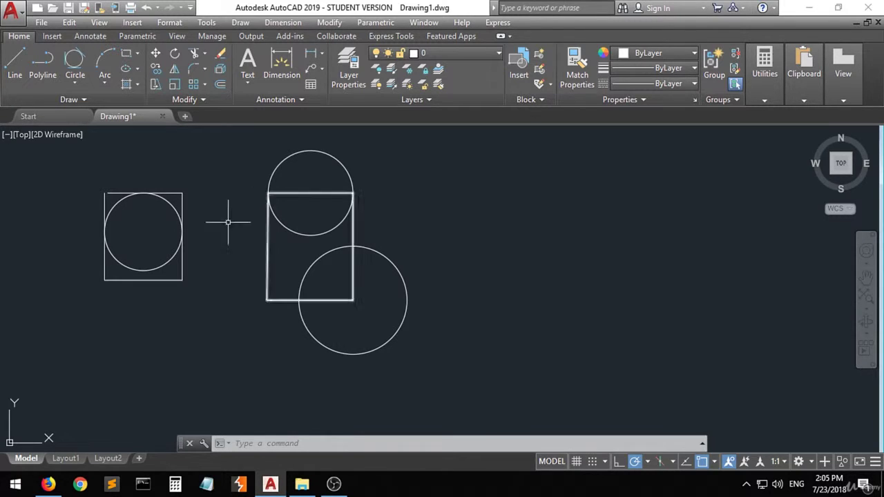
# - Draw a Tan, Tan, Tan circle touching the large lower circle, the upper circle and the polyline rectangle's left edge
pyautogui.click(68, 61)
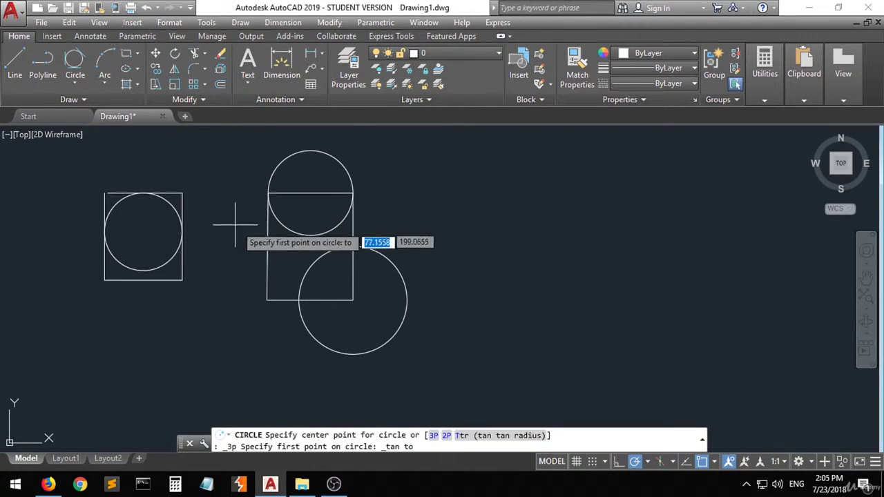
pyautogui.click(308, 268)
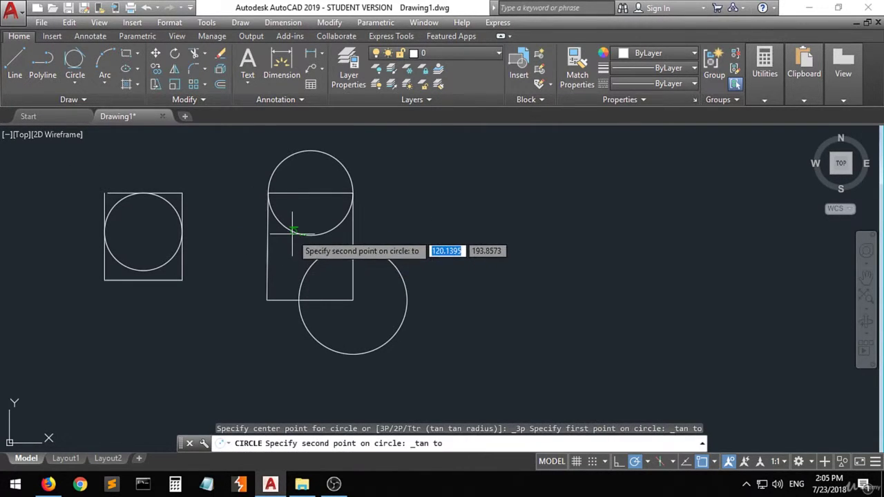
pyautogui.click(292, 232)
pyautogui.click(269, 255)
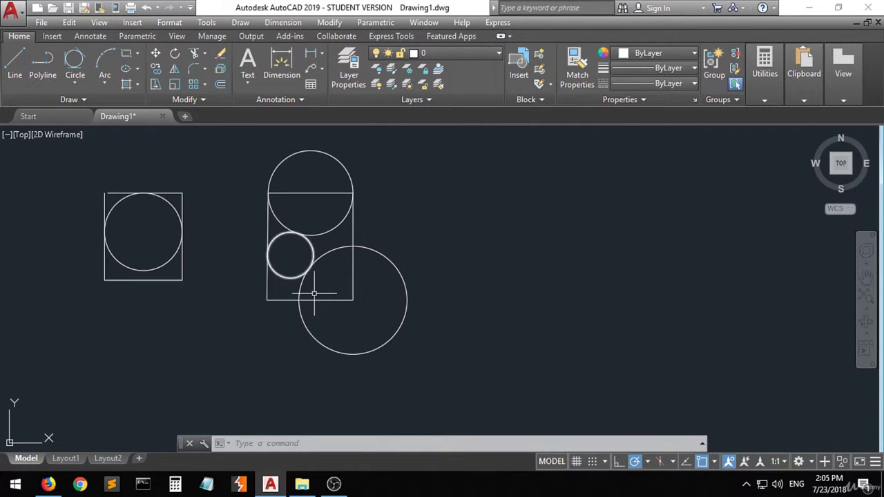
# - Draw a Tan, Tan, Tan circle tangent to the polyline rectangle's right edge, the point where the small and large circles meet, and the bottom edge
pyautogui.click(74, 85)
pyautogui.click(76, 207)
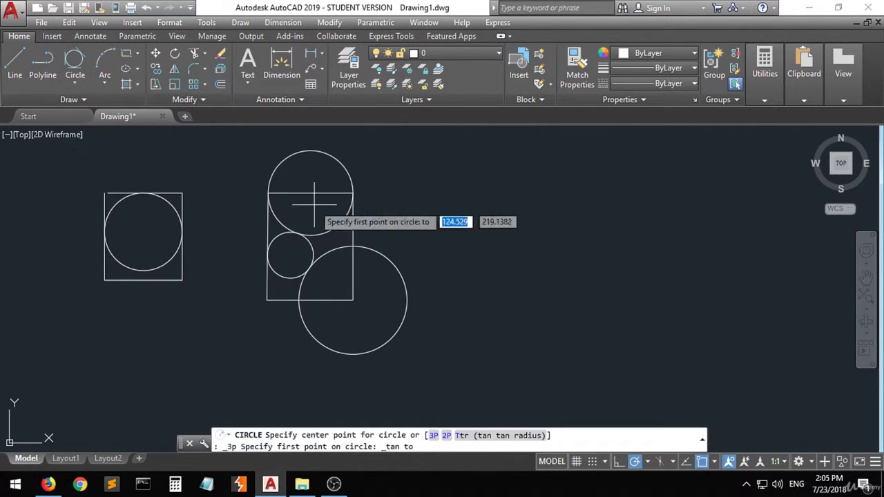
pyautogui.click(350, 264)
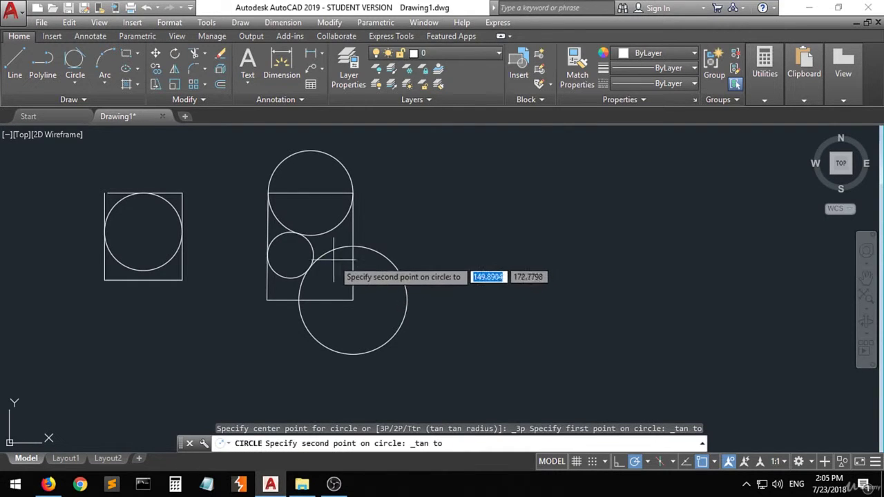
pyautogui.click(314, 261)
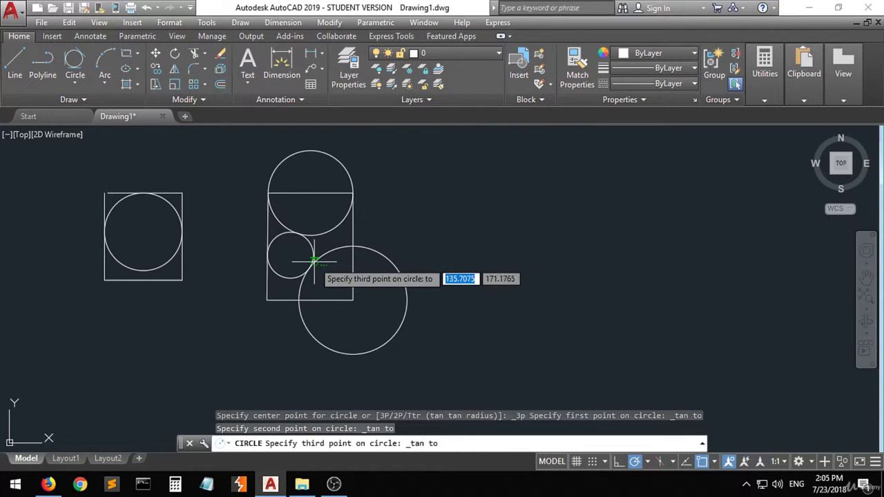
pyautogui.click(331, 298)
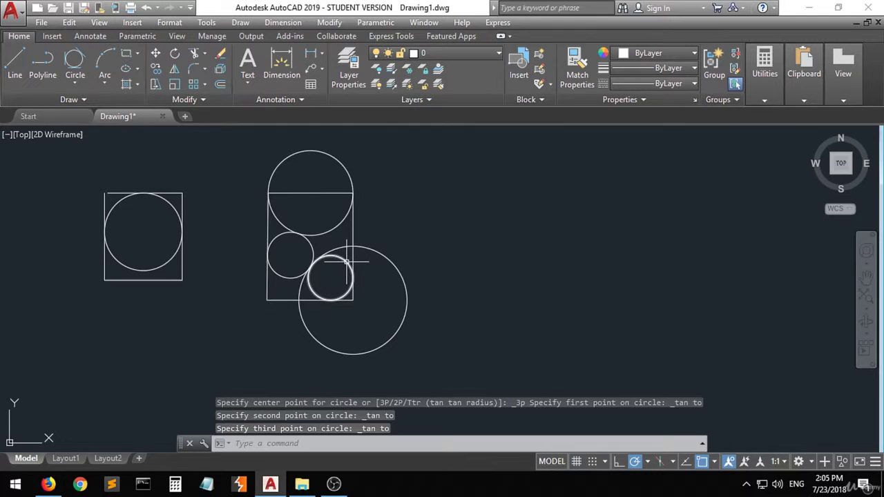
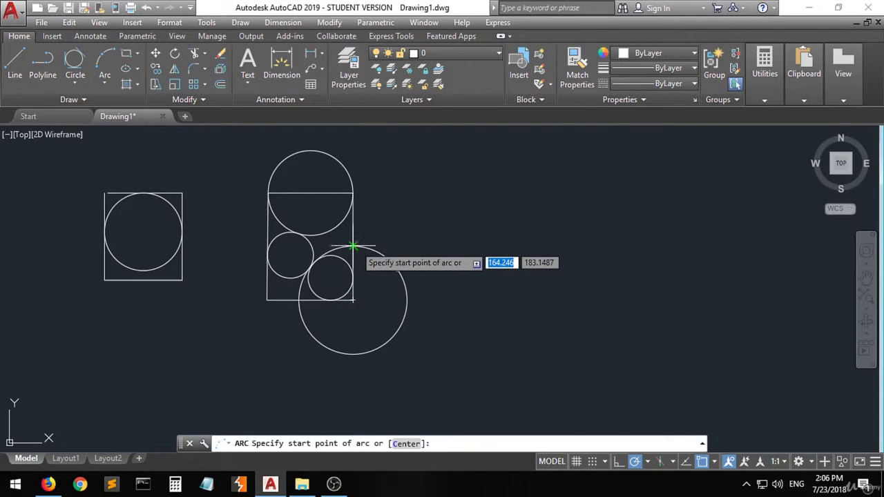
# - Draw a 3-Point arc from the large circle's top quadrant through the polyline rectangle's lower-right corner to the circle's right quadrant
pyautogui.click(353, 246)
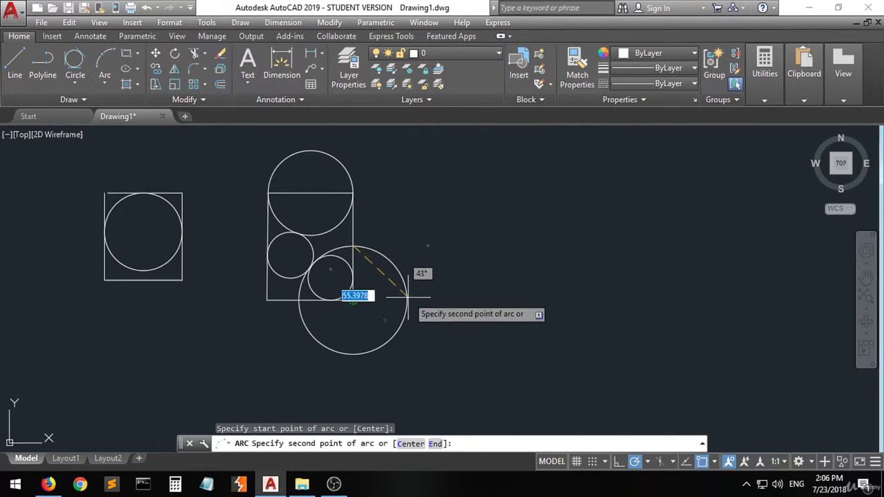
pyautogui.click(352, 299)
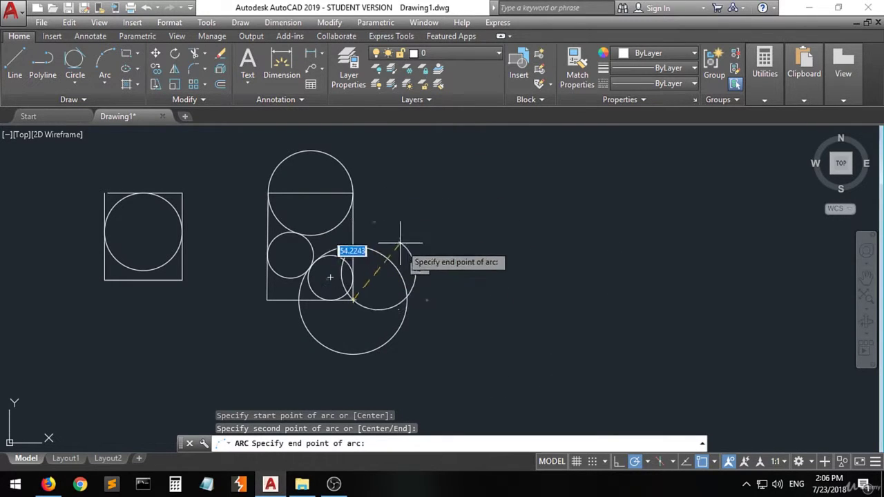
pyautogui.click(408, 300)
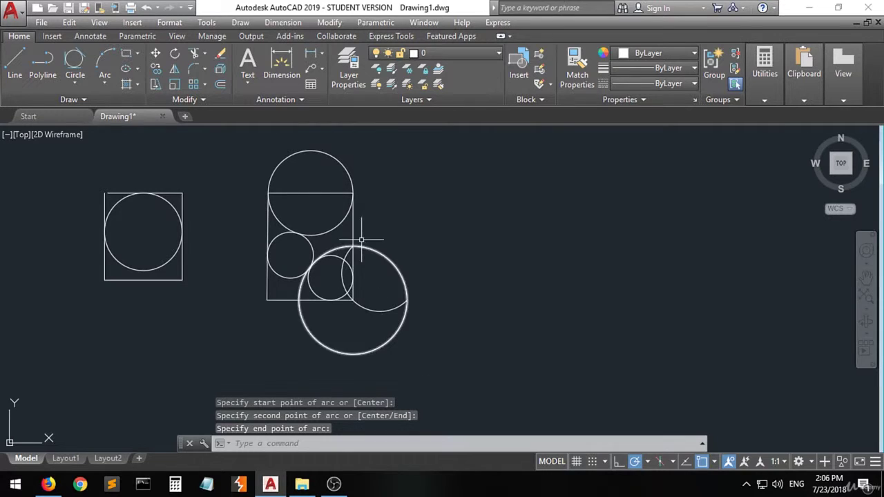
# - Draw a 3-Point arc from the line-drawn box's upper-left corner through its upper-right corner to the inscribed circle's right quadrant
pyautogui.click(104, 62)
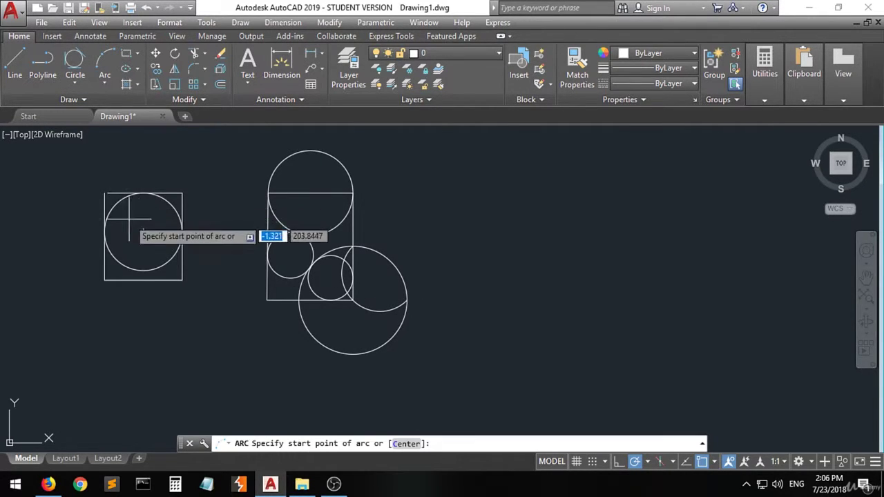
pyautogui.click(104, 193)
pyautogui.click(182, 194)
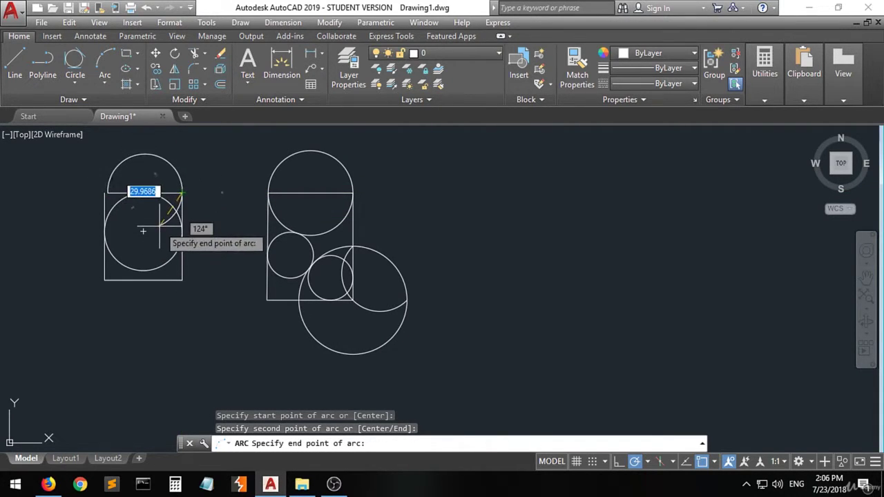
pyautogui.click(183, 232)
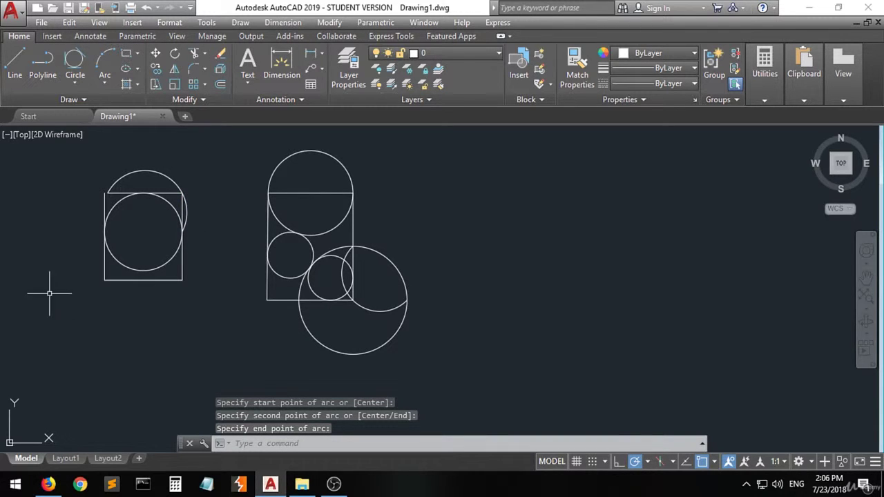
# - Draw a Start, Center, End arc starting at the large circle's right quadrant, centred up and to its right, ending toward the upper right
pyautogui.click(104, 83)
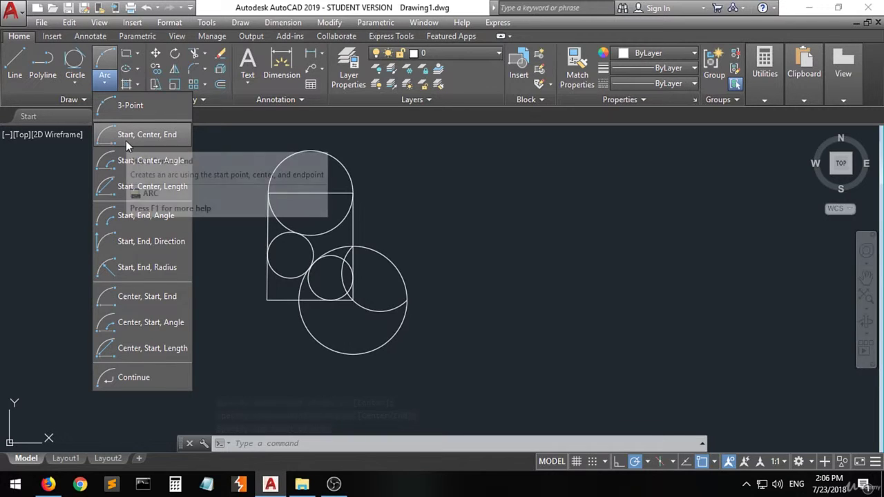
pyautogui.click(153, 138)
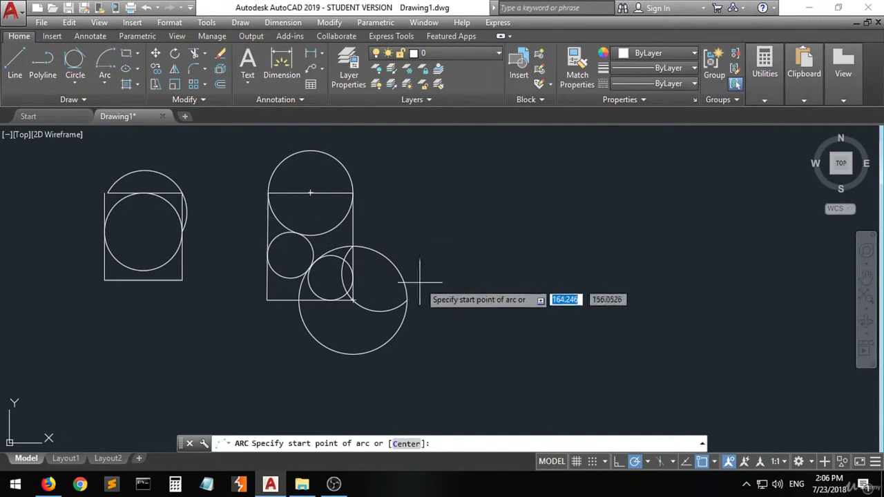
pyautogui.click(405, 299)
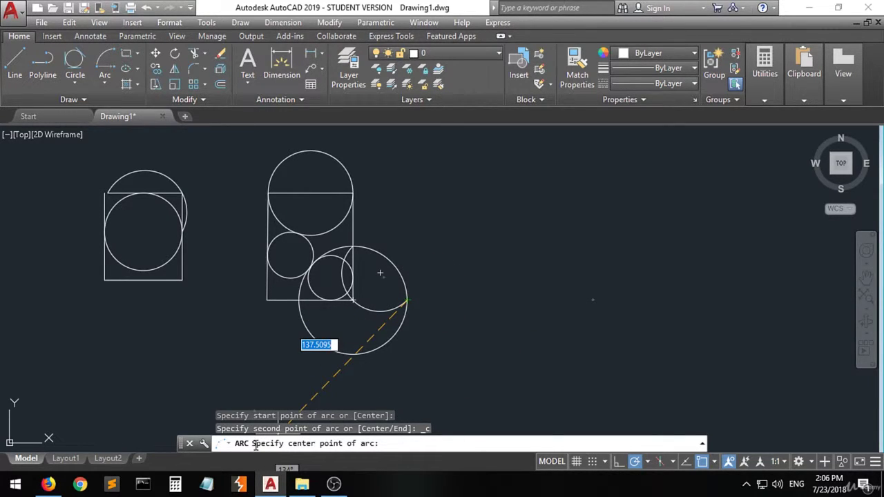
pyautogui.click(426, 260)
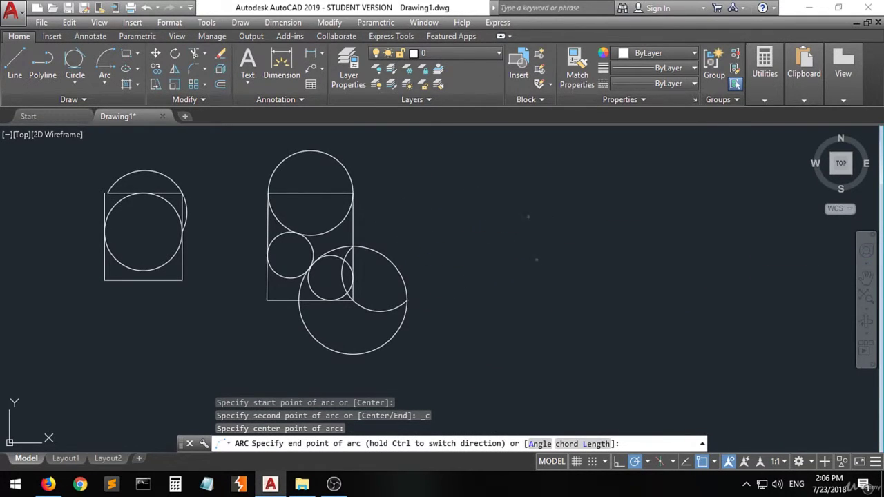
pyautogui.click(526, 214)
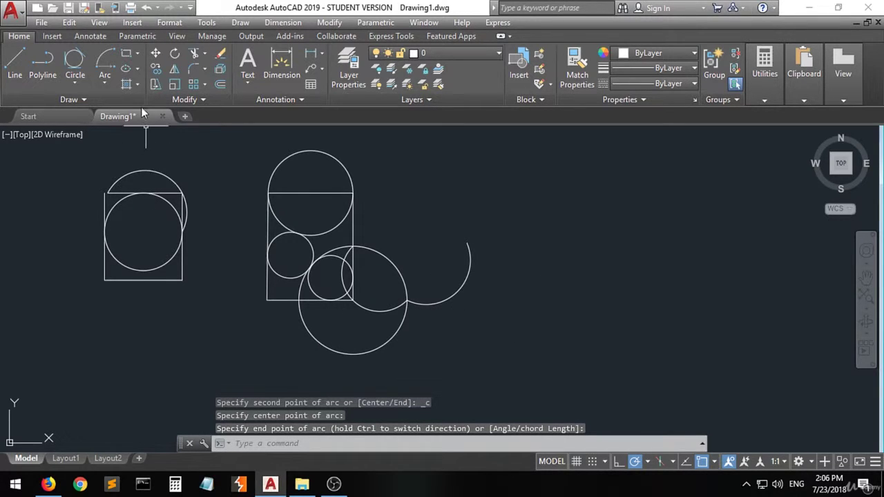
# - Draw a Start, Center, Angle arc from the upper circle's right quadrant, centred horizontally to its right, with a 90-degree included angle
pyautogui.click(104, 86)
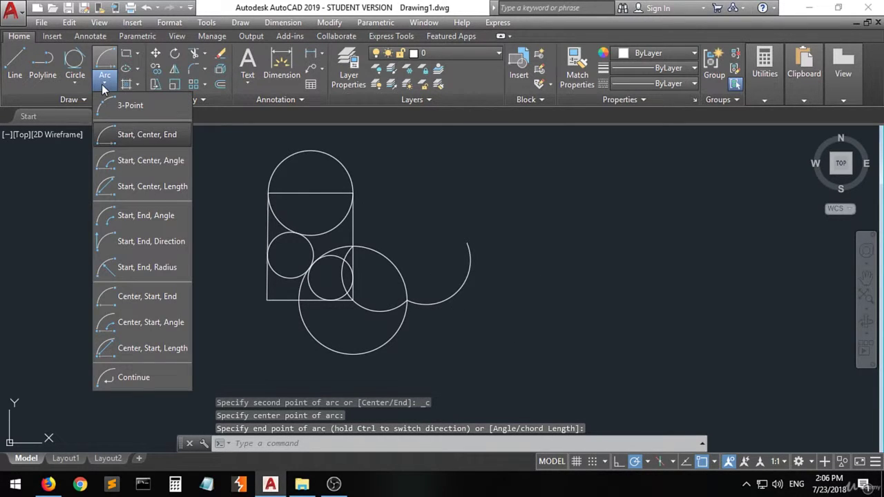
pyautogui.click(153, 163)
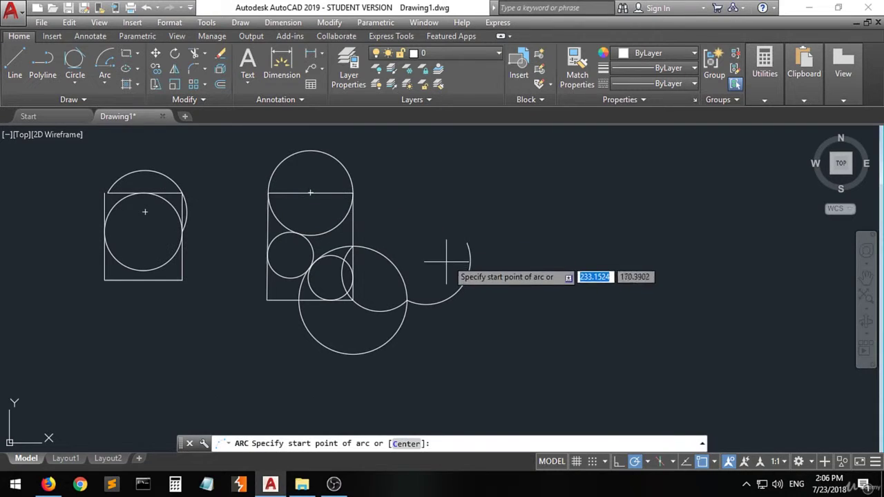
pyautogui.click(353, 193)
pyautogui.click(397, 192)
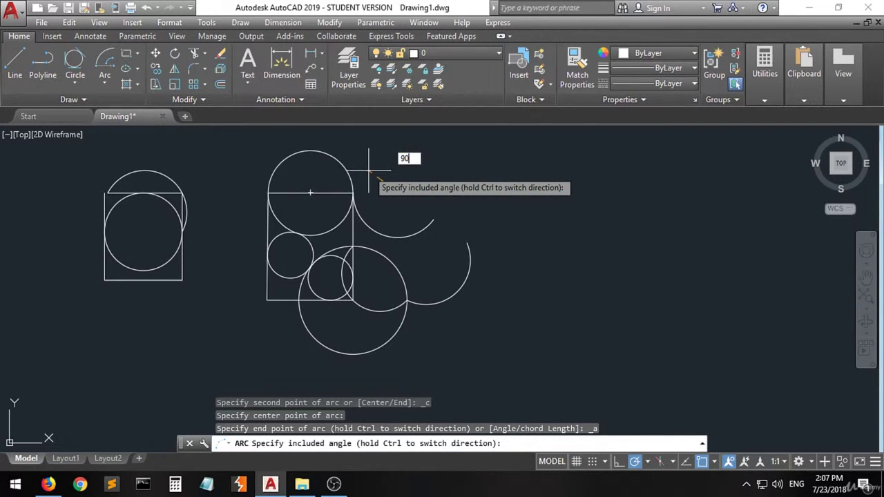
pyautogui.press('Return')
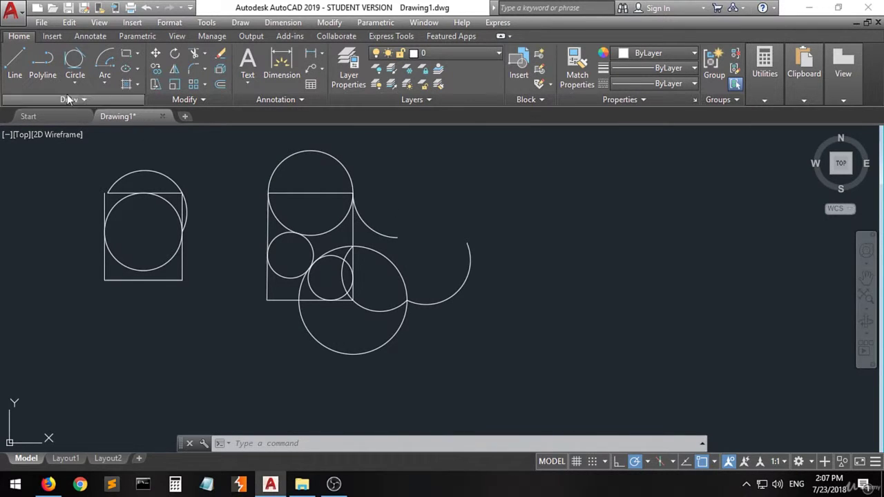
# - Draw a Start, Center, Length arc from the upper end of the rightmost arc, centred to its upper right, picking a short chord length
pyautogui.click(104, 79)
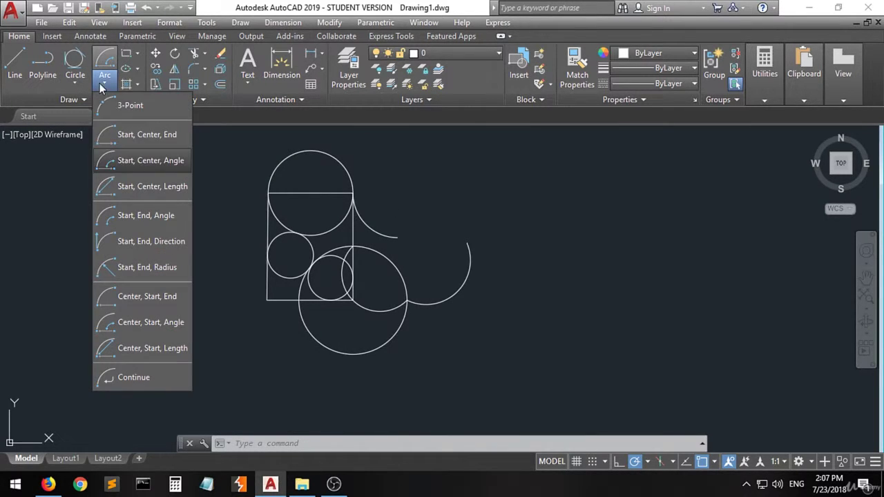
pyautogui.click(161, 190)
pyautogui.click(466, 243)
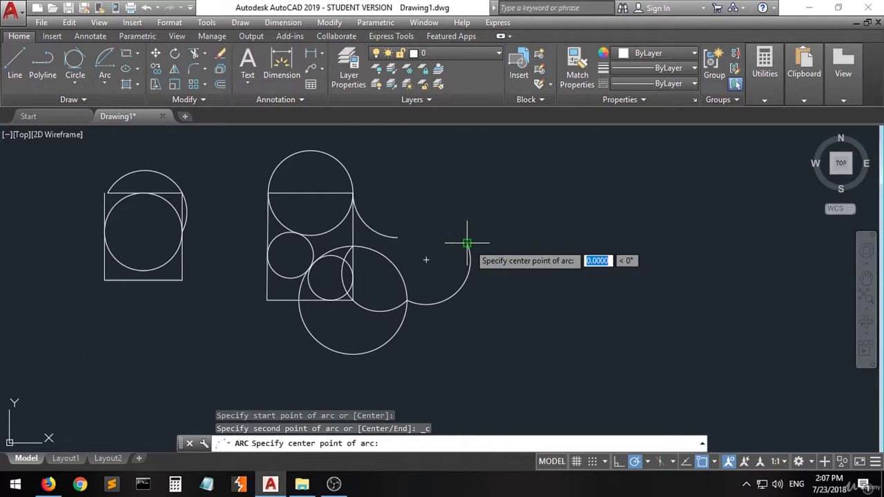
pyautogui.click(533, 223)
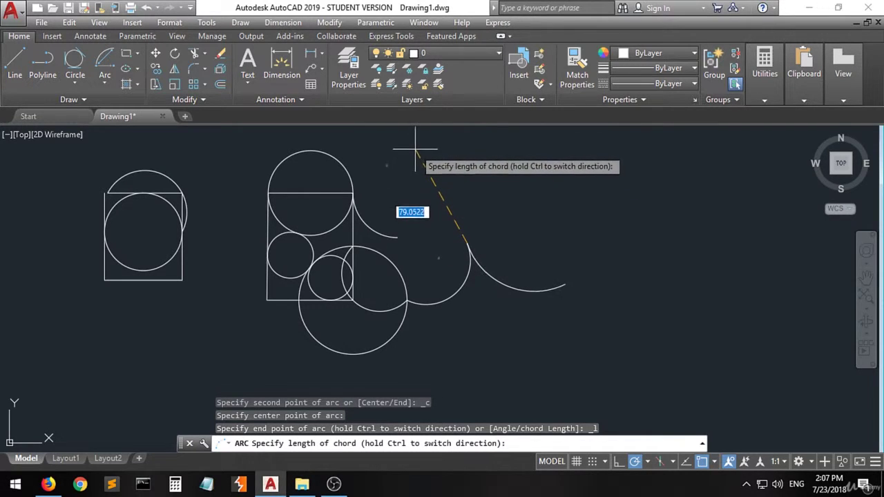
pyautogui.click(430, 185)
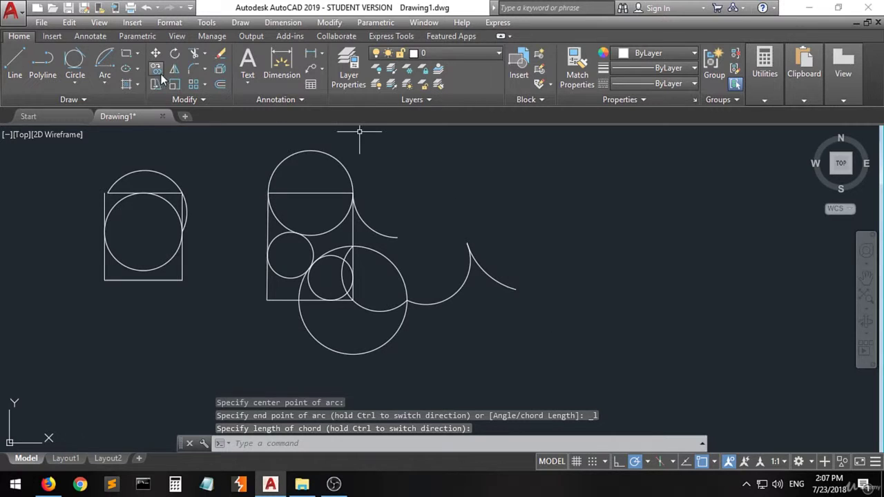
# - Erase all the boxes, circles and arcs from the drawing
pyautogui.click(103, 86)
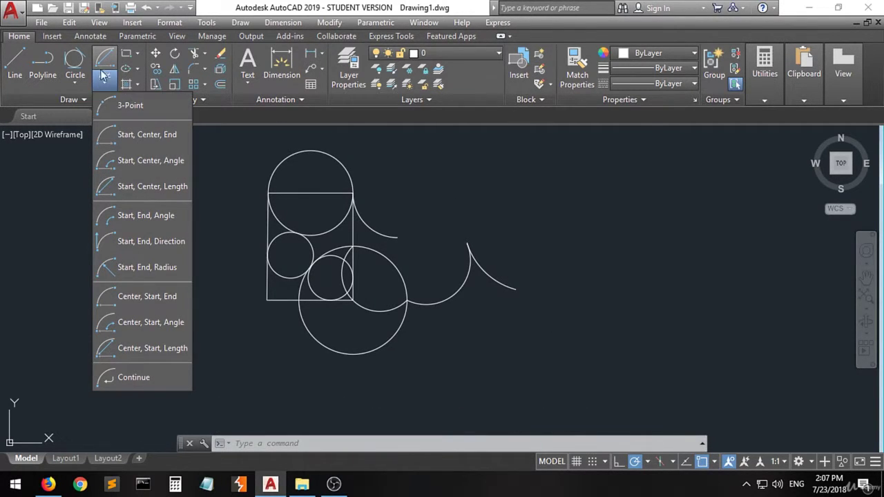
pyautogui.click(88, 201)
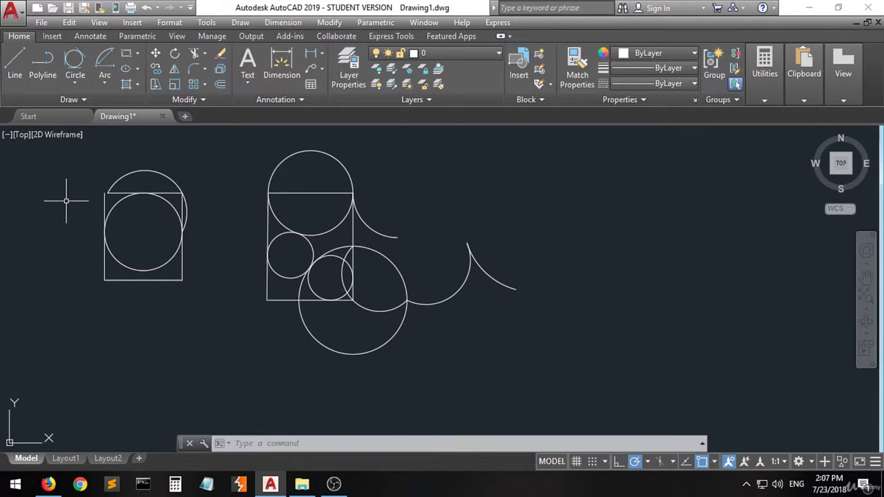
pyautogui.click(556, 151)
pyautogui.click(82, 376)
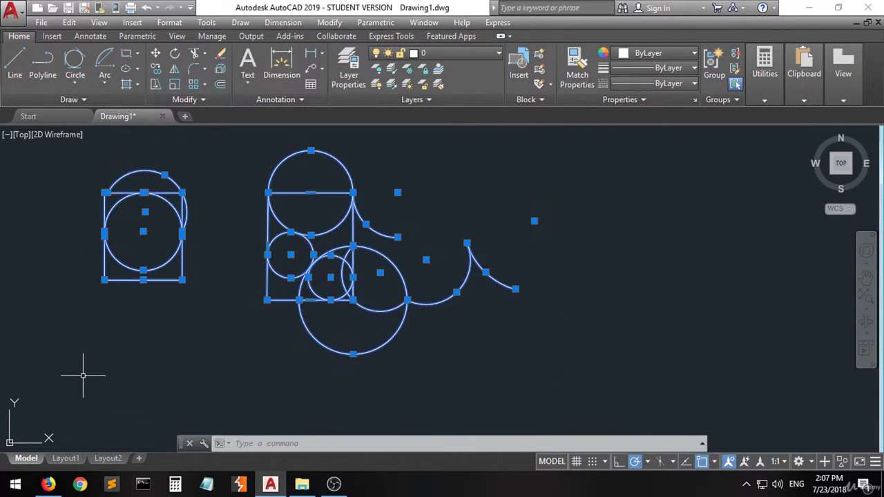
pyautogui.press('Delete')
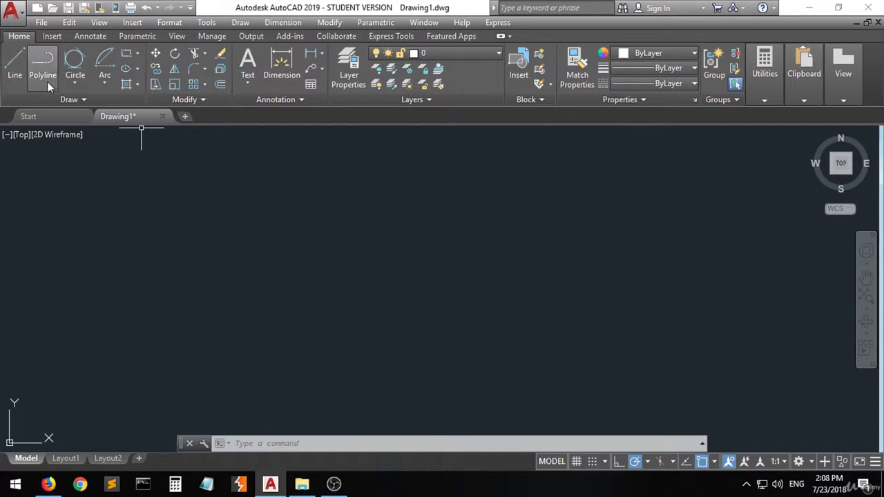
pyautogui.click(104, 84)
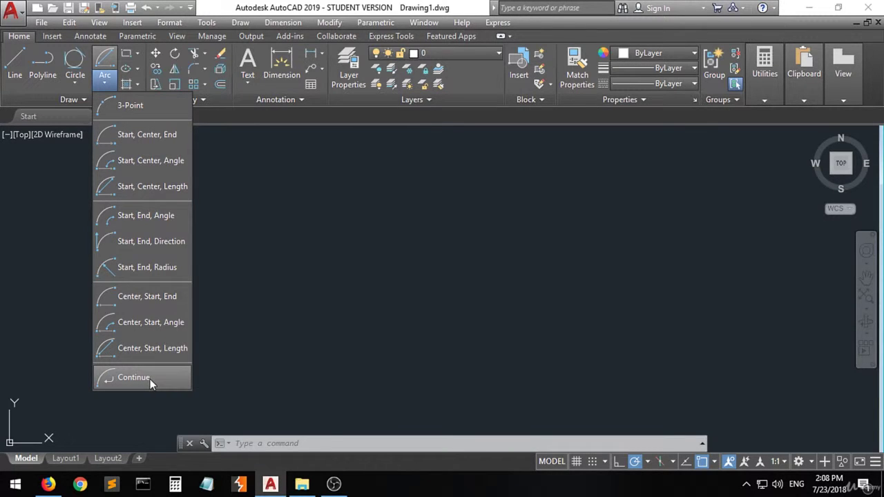
pyautogui.click(103, 86)
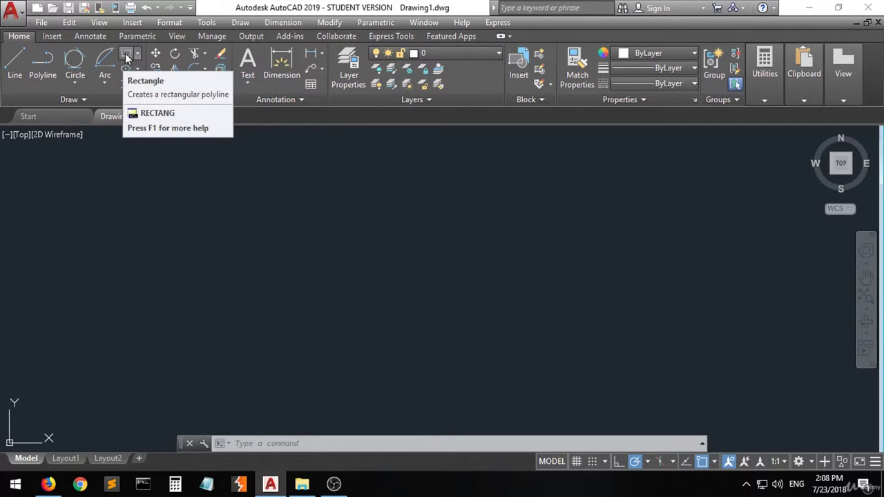
# - Draw two separate rectangles with the Rectangle command: a wide one at the lower left and a tall, narrow one at the upper right
pyautogui.click(126, 56)
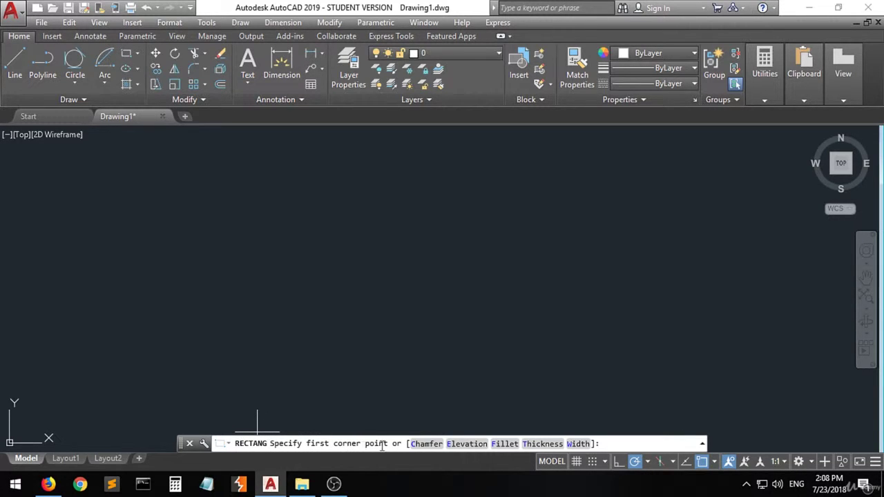
pyautogui.click(189, 341)
pyautogui.click(343, 253)
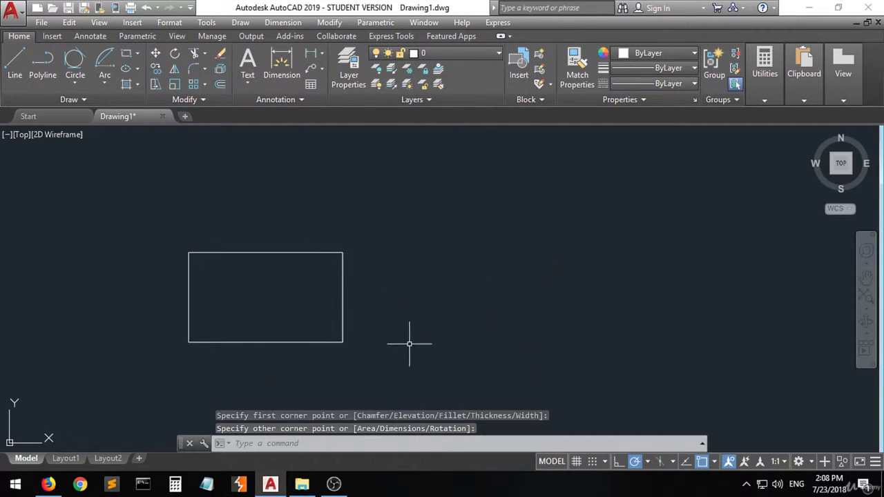
pyautogui.click(131, 58)
pyautogui.click(528, 173)
pyautogui.click(457, 281)
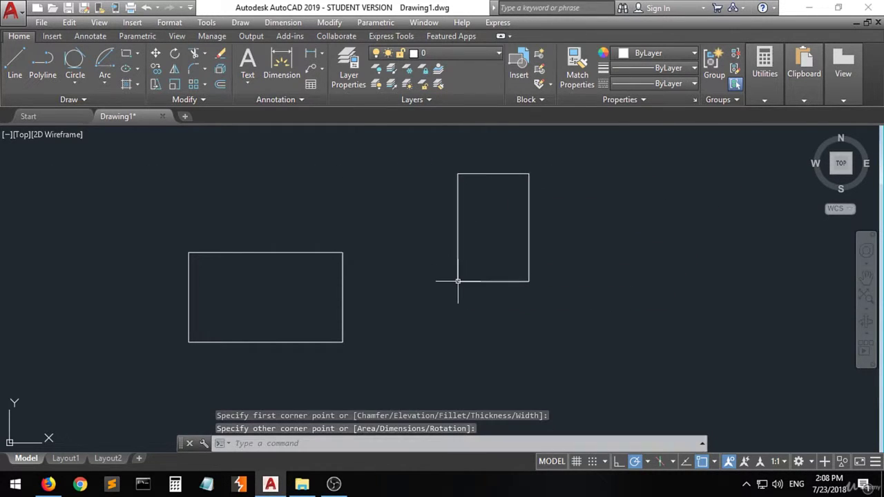
# - Draw a long, flat rectangle starting inside the wide rectangle and ending below and just beyond the tall rectangle's right side
pyautogui.click(127, 56)
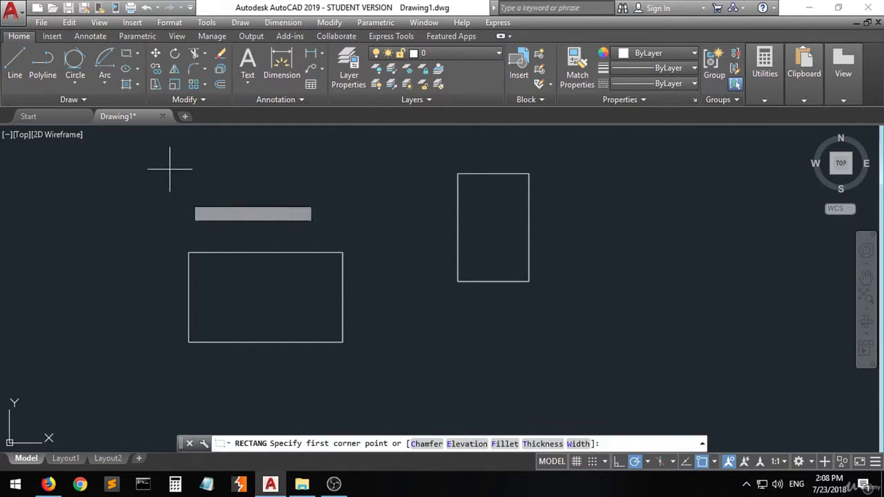
pyautogui.click(252, 292)
pyautogui.click(542, 325)
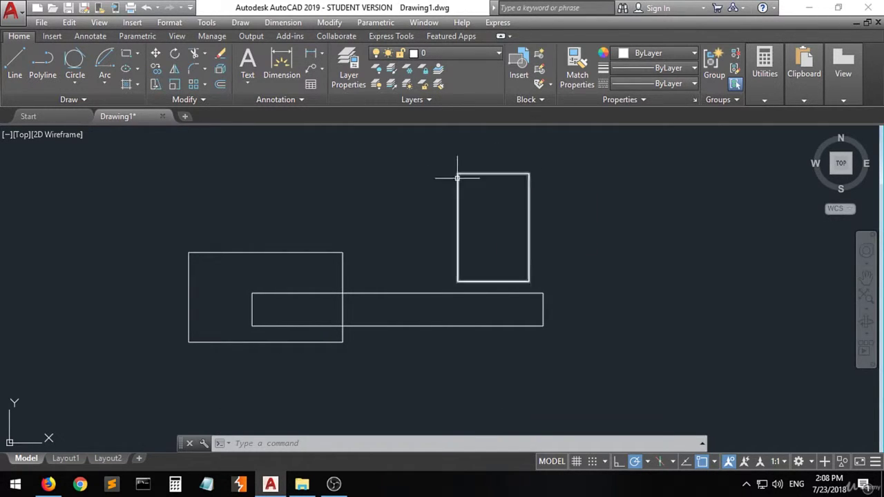
# - Draw a closed upright box with the Line command just to the right of the tall rectangle
pyautogui.click(15, 67)
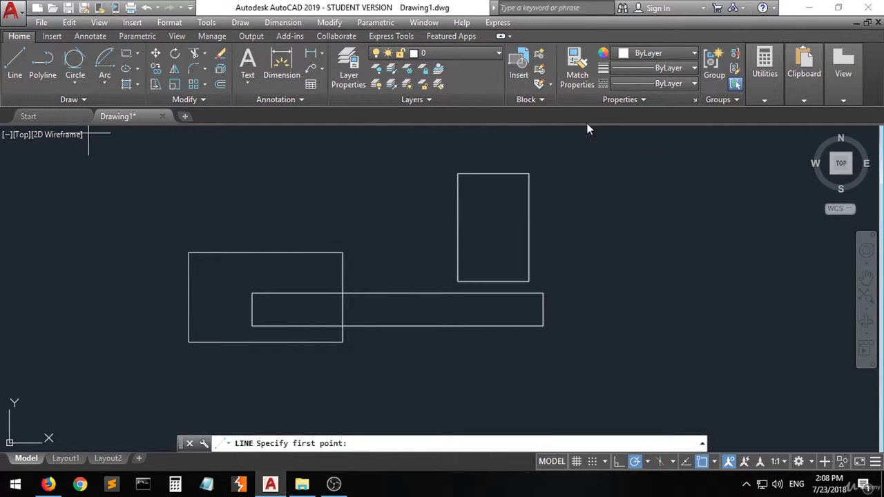
pyautogui.click(559, 159)
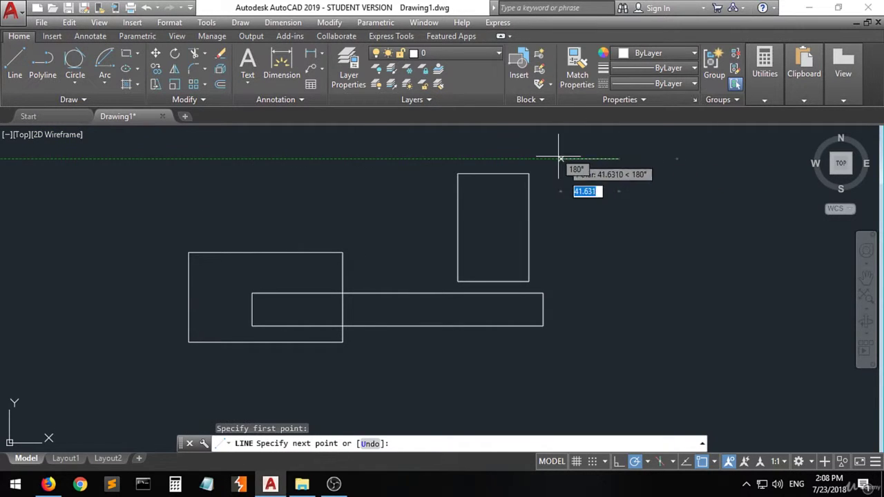
pyautogui.click(558, 274)
pyautogui.click(636, 273)
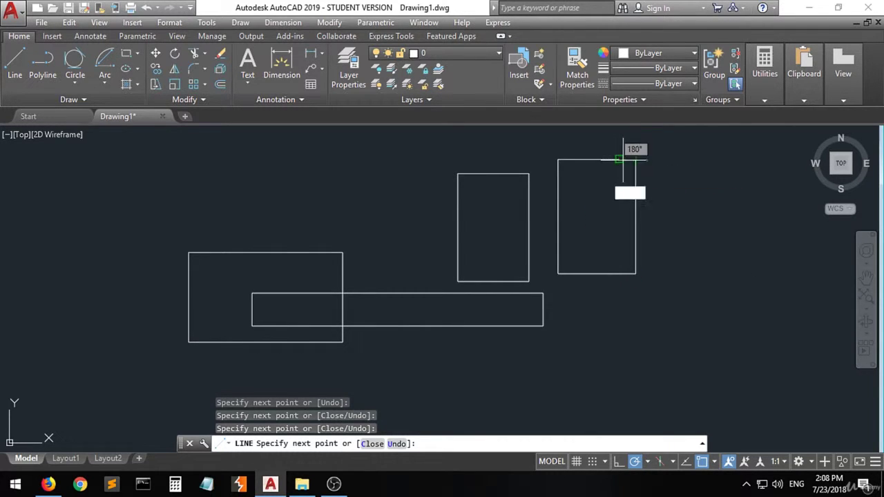
pyautogui.click(636, 160)
pyautogui.press('Return')
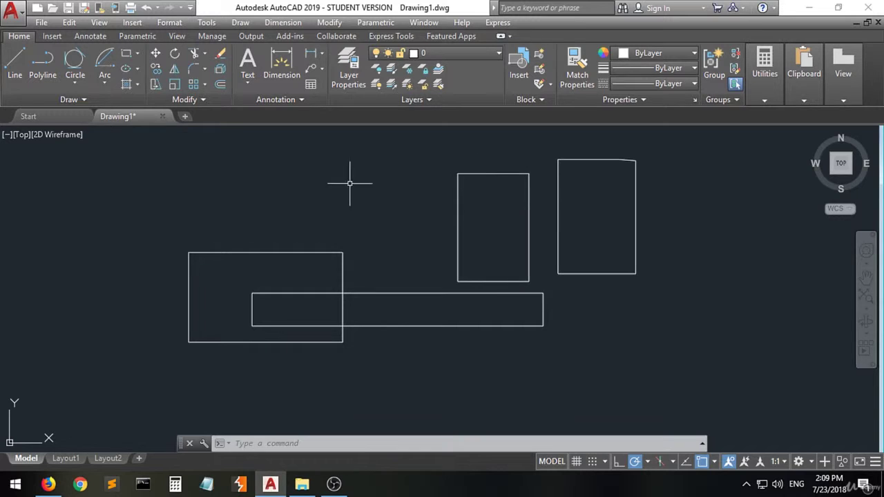
# - Draw an Axis, End ellipse spanning the wide rectangle's top edge, with a distance to the other axis of about 17
pyautogui.click(137, 69)
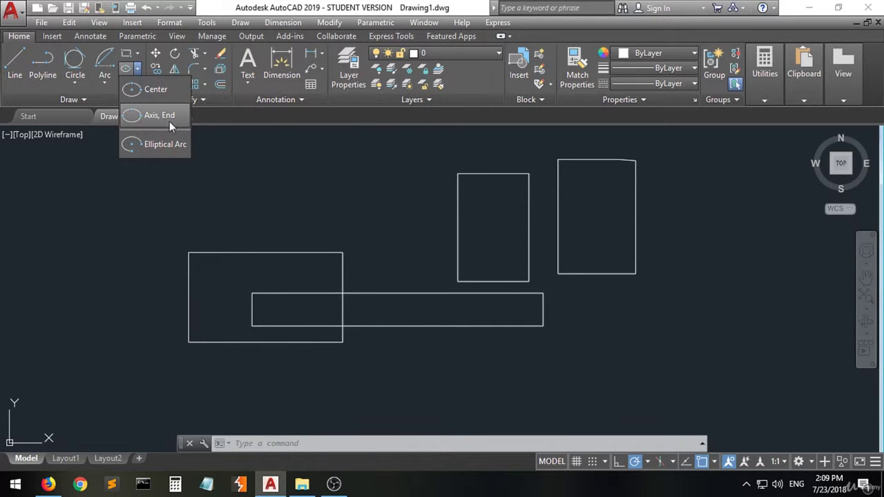
pyautogui.click(145, 117)
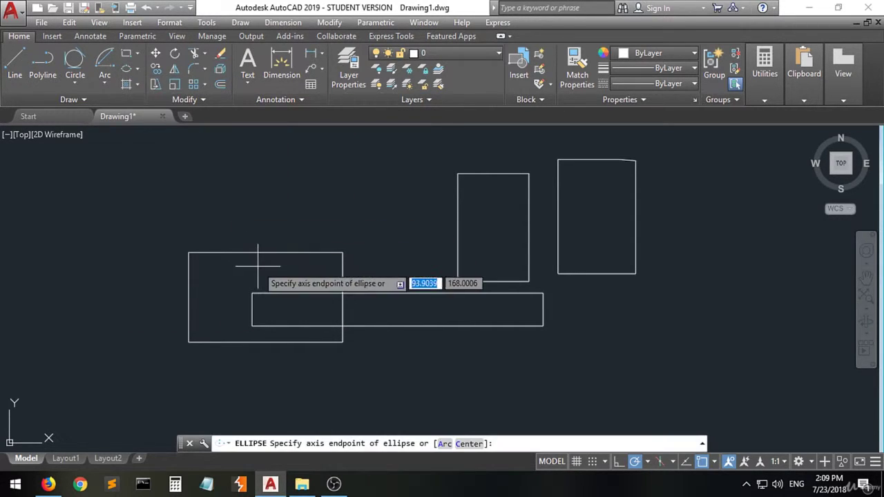
pyautogui.click(188, 253)
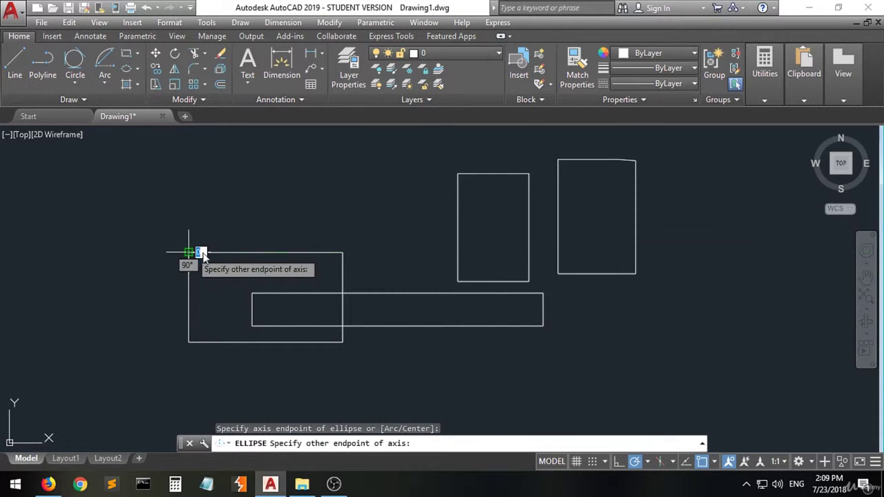
pyautogui.click(342, 253)
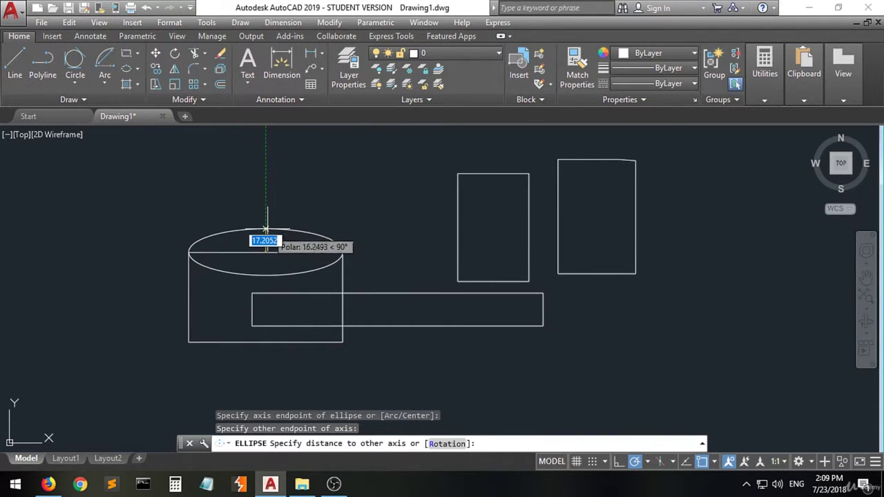
pyautogui.click(268, 229)
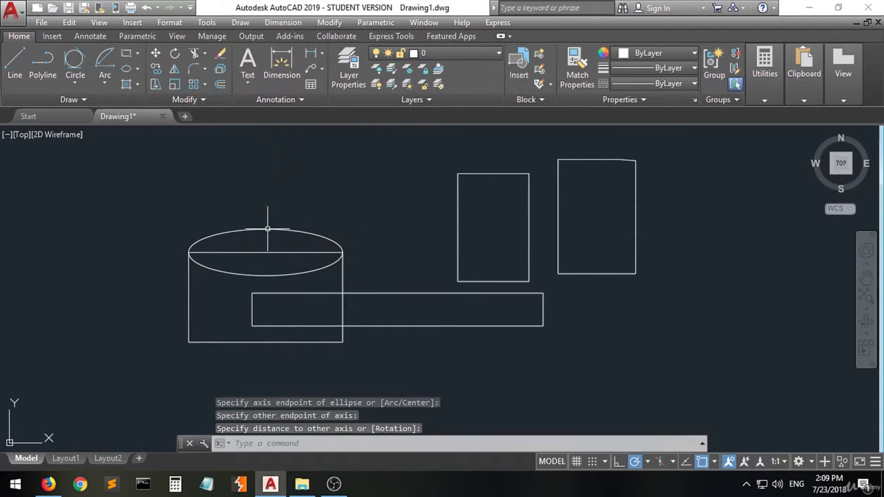
# - Draw an Axis, End ellipse spanning the tall rectangle's top edge, entering a short distance for the other axis
pyautogui.click(125, 70)
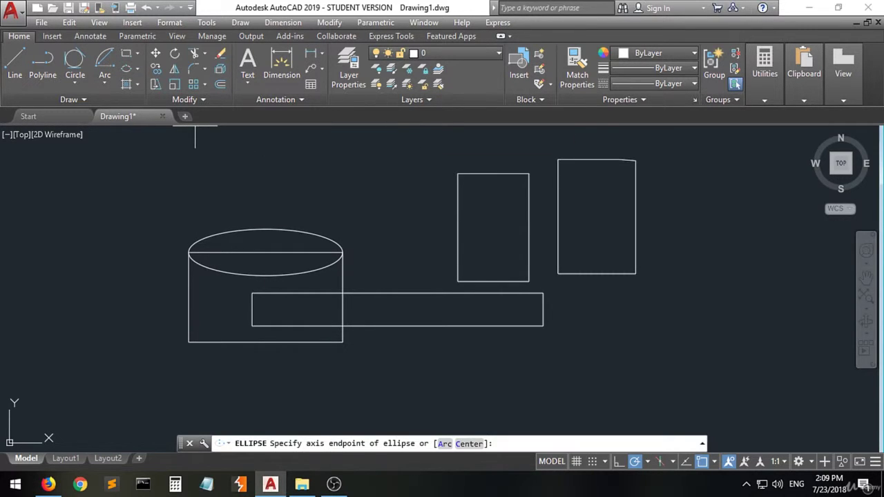
pyautogui.click(459, 173)
pyautogui.click(529, 173)
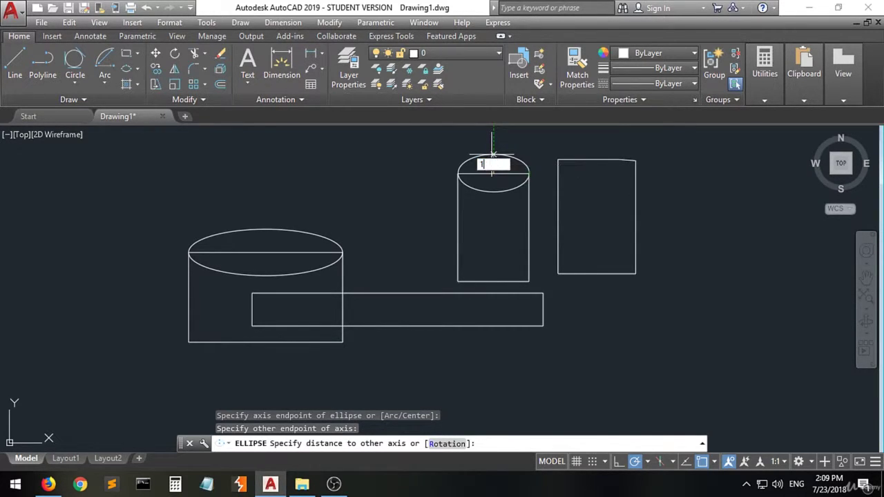
pyautogui.press('Return')
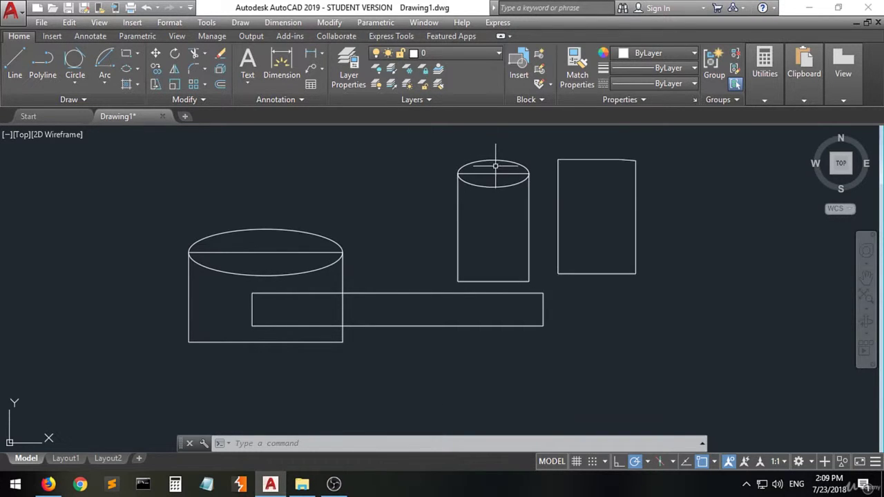
# - Draw a flat, wide Center ellipse in the empty space above and between the wide rectangle and the tall rectangle
pyautogui.click(138, 69)
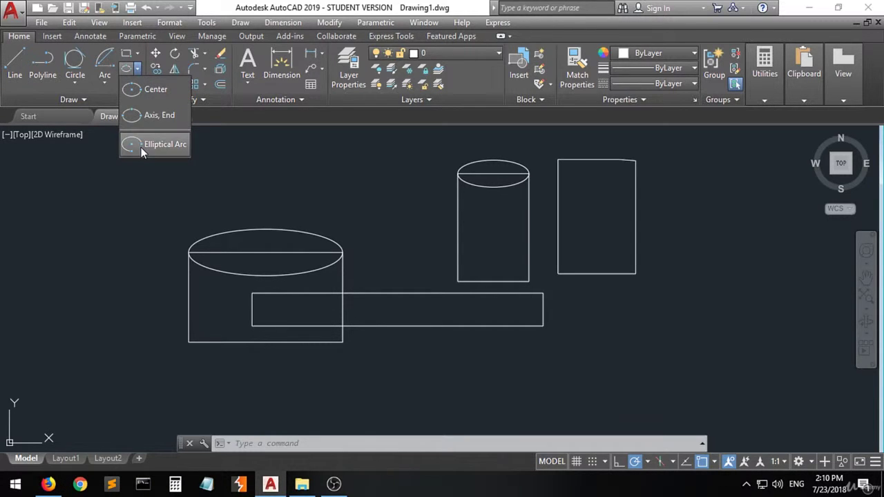
pyautogui.click(142, 89)
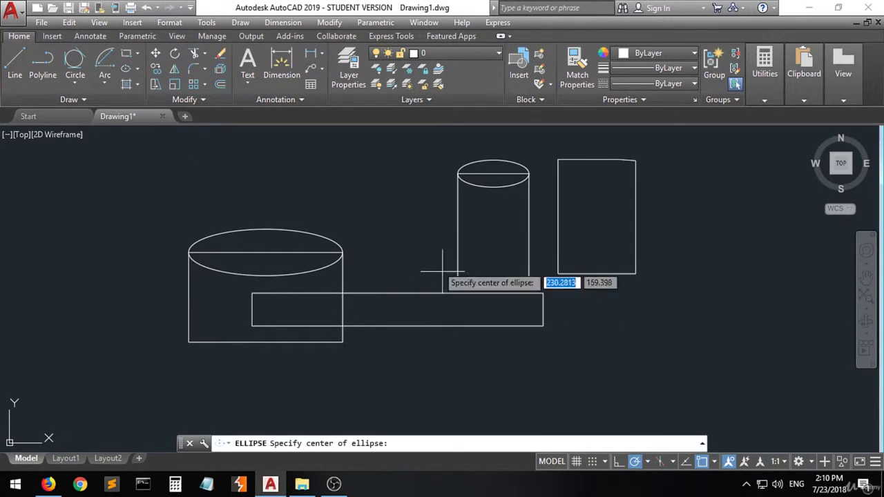
pyautogui.click(378, 188)
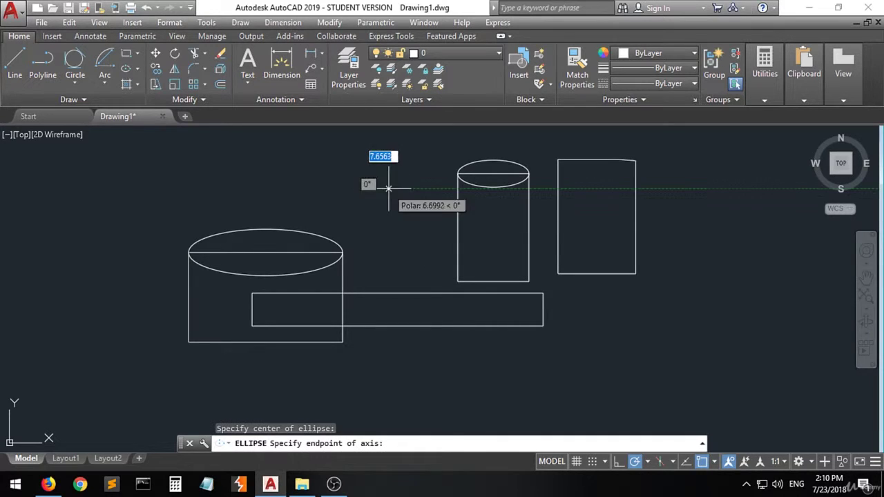
pyautogui.click(429, 188)
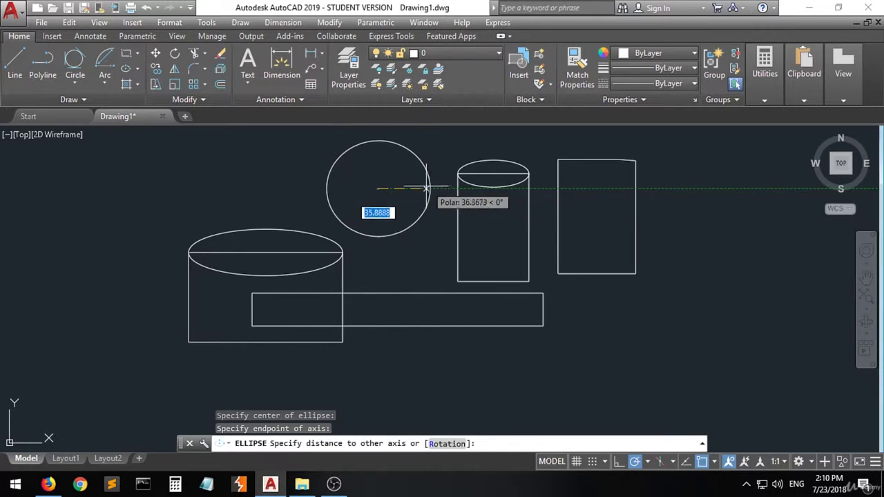
pyautogui.click(393, 181)
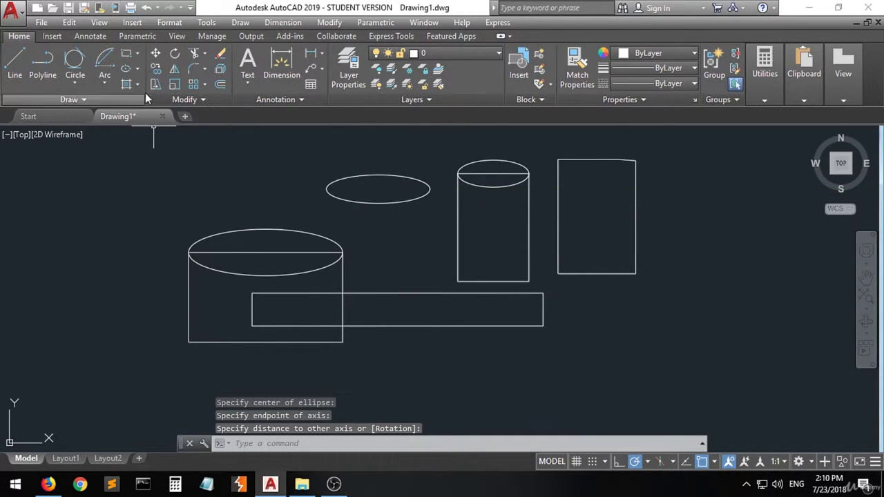
pyautogui.click(137, 71)
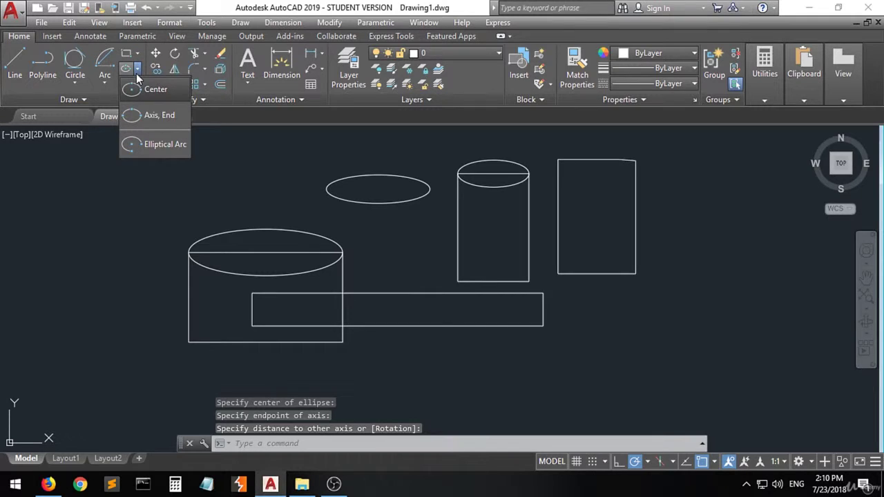
pyautogui.click(148, 148)
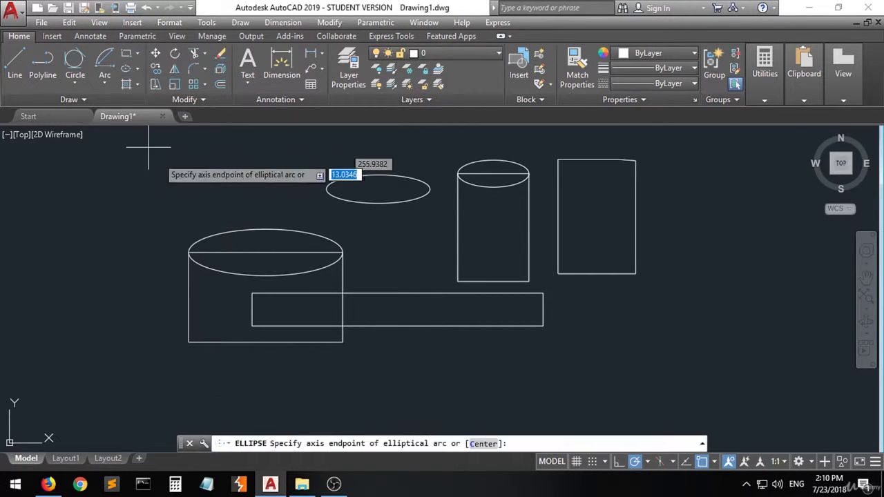
pyautogui.click(136, 179)
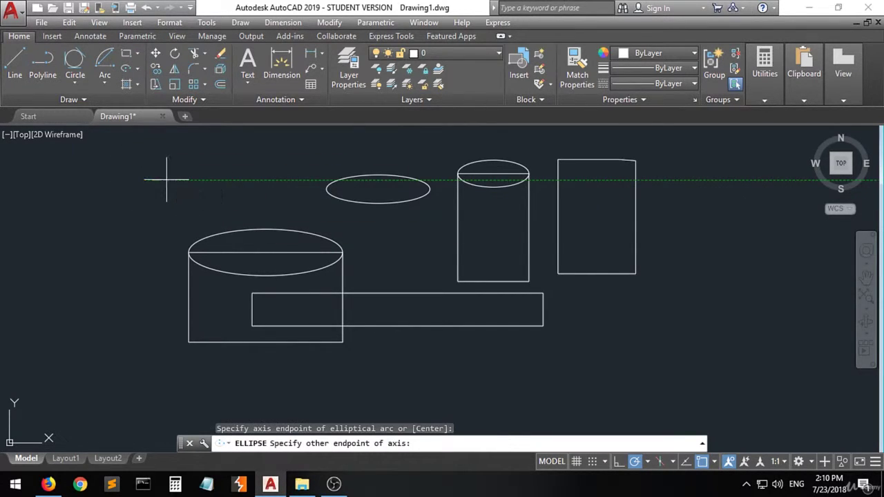
pyautogui.click(166, 180)
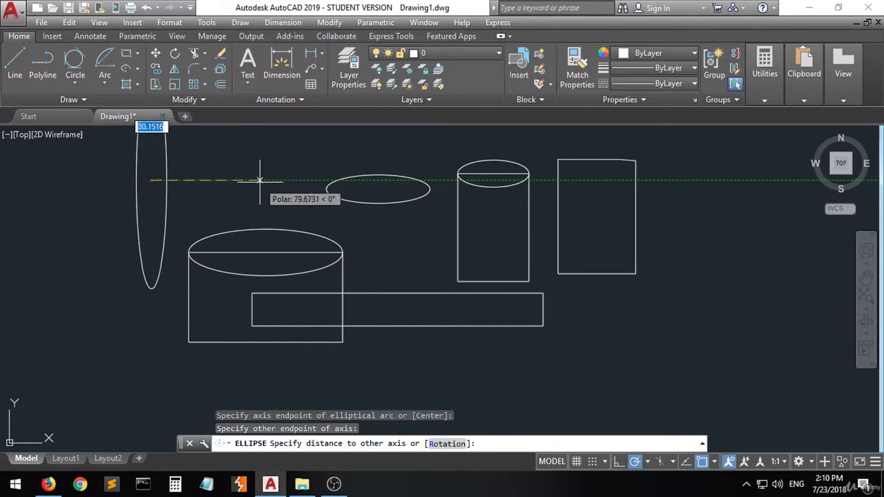
pyautogui.click(201, 191)
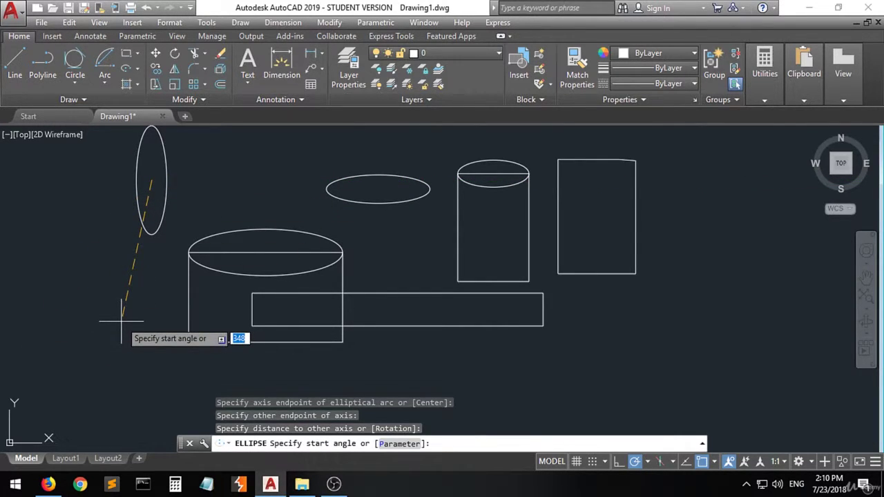
pyautogui.press('Return')
pyautogui.click(341, 252)
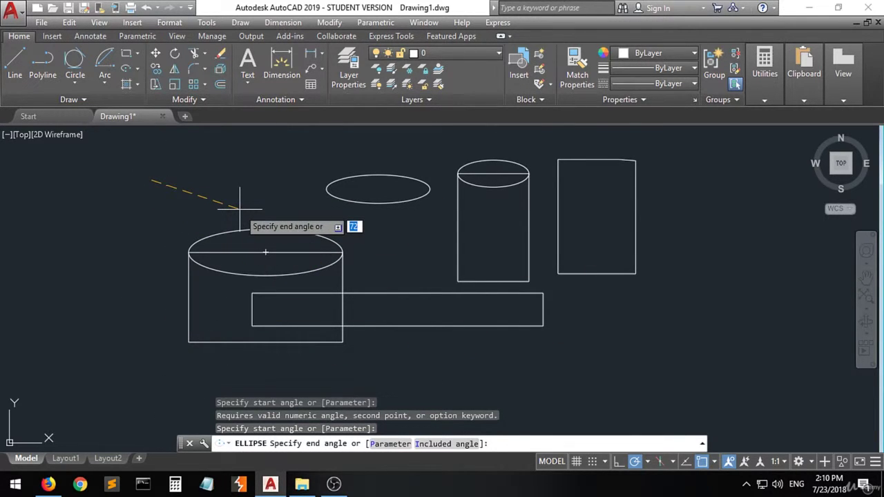
pyautogui.press('Escape')
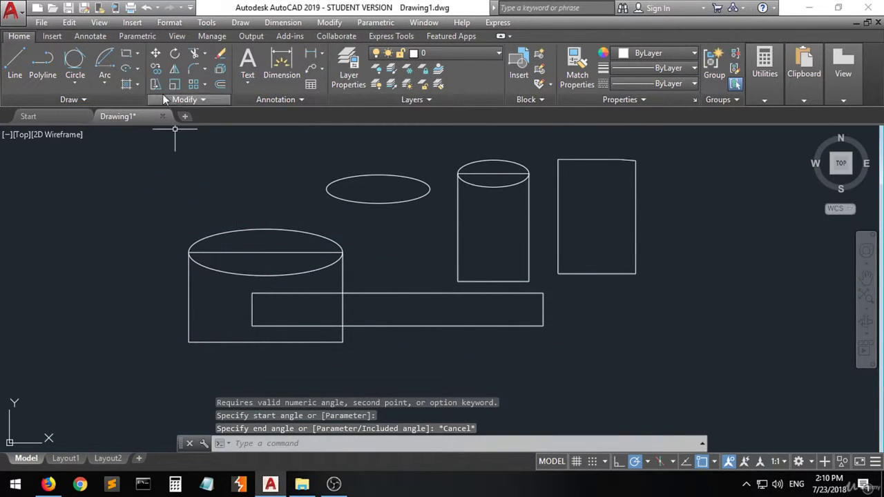